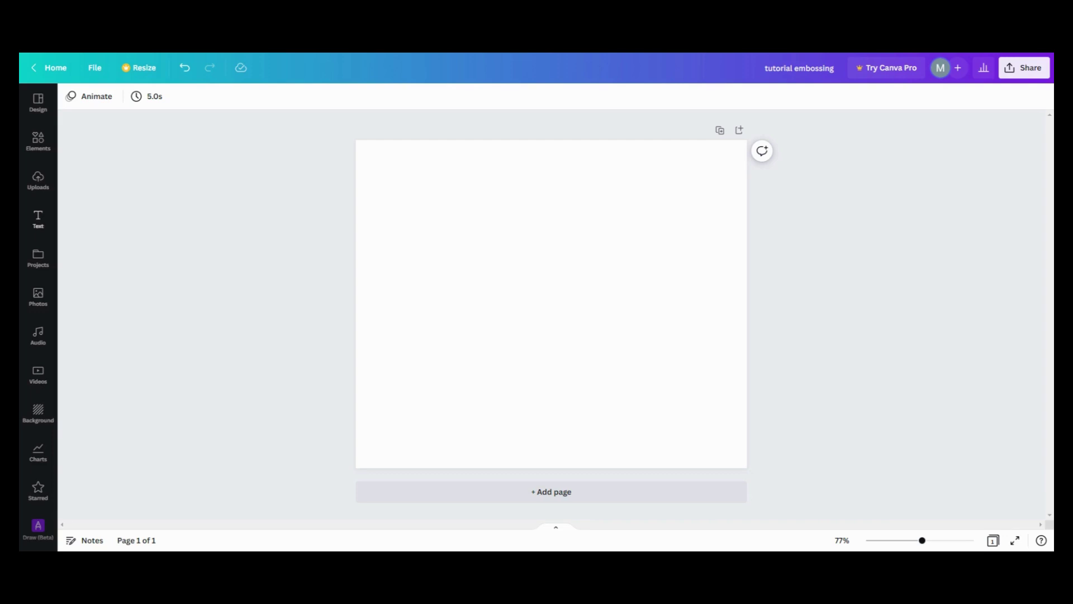
# Place the uploaded black ACTION image on the page, crop its empty upper and lower margins, and move it near the page's upper edge
pyautogui.click(39, 182)
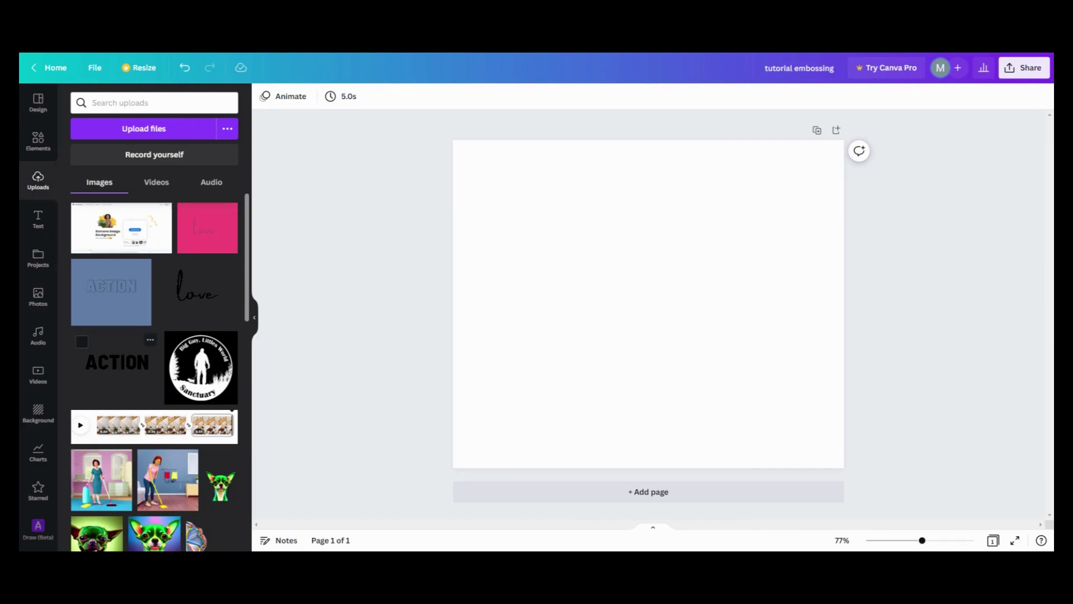
pyautogui.click(139, 380)
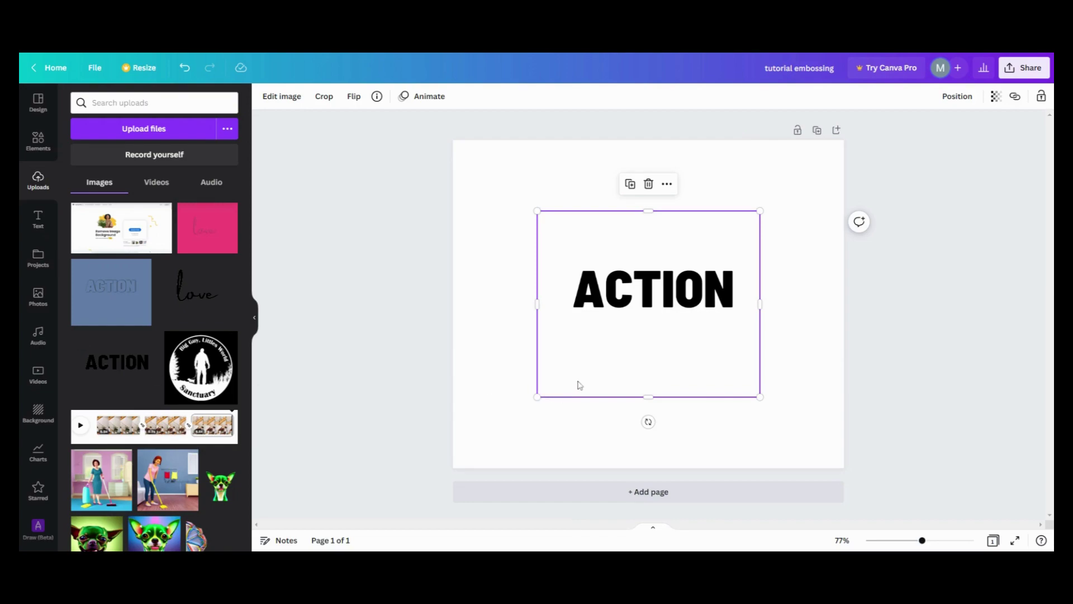
pyautogui.moveTo(644, 396); pyautogui.dragTo(647, 339)
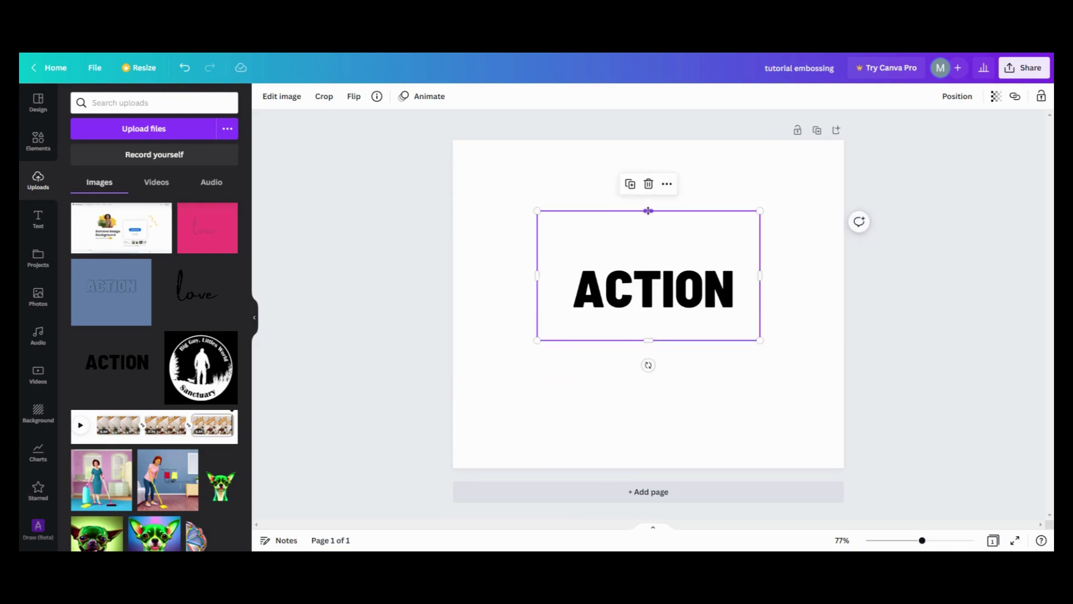
pyautogui.moveTo(646, 210); pyautogui.dragTo(646, 245)
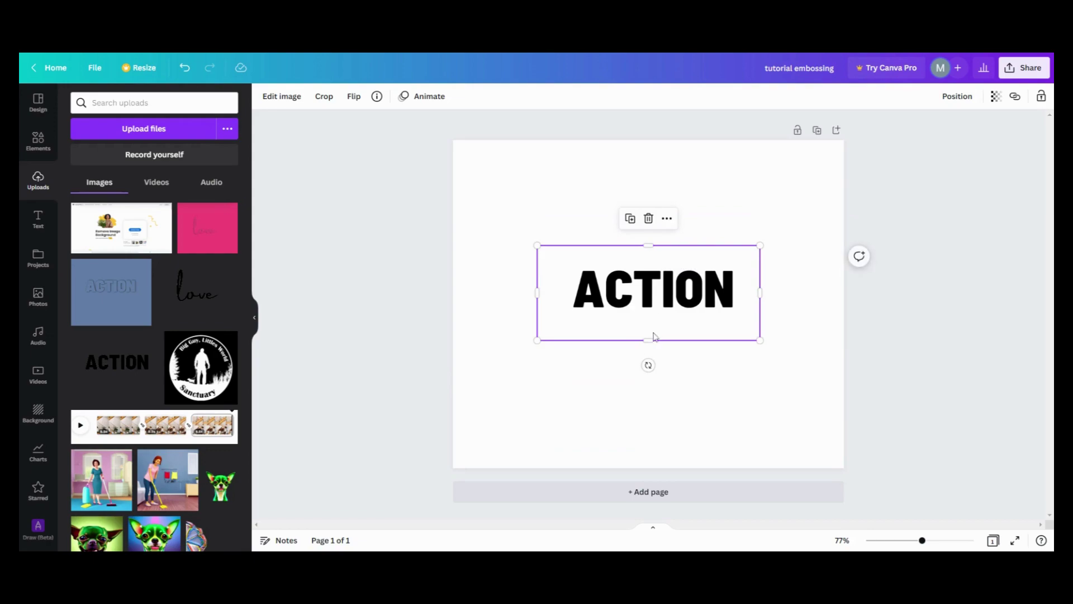
pyautogui.moveTo(635, 332); pyautogui.dragTo(631, 262)
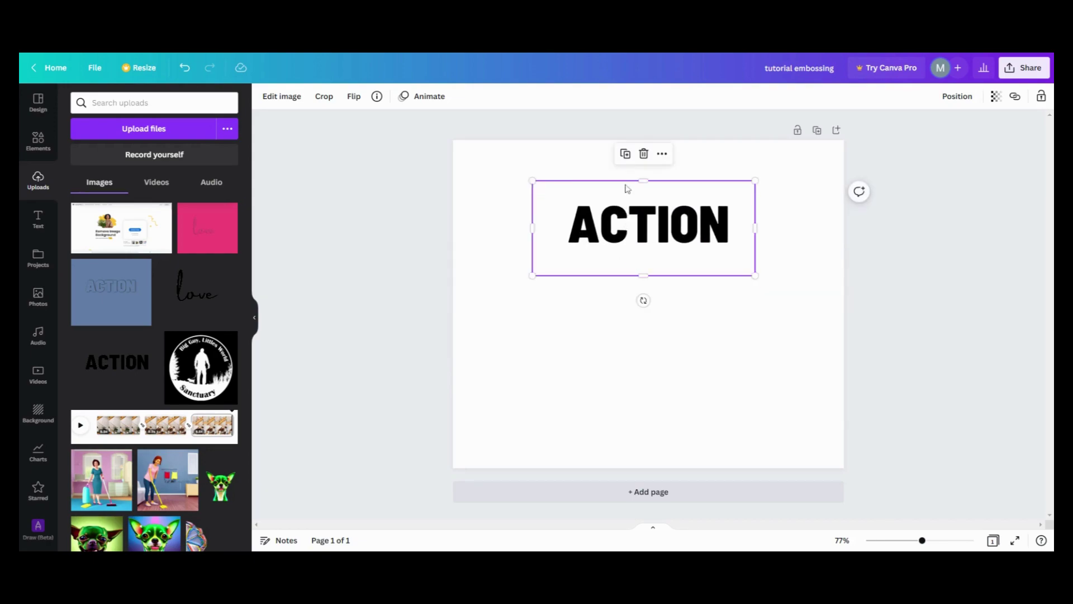
# Duplicate the cropped ACTION image twice and spread the copies diagonally below the original
pyautogui.click(626, 162)
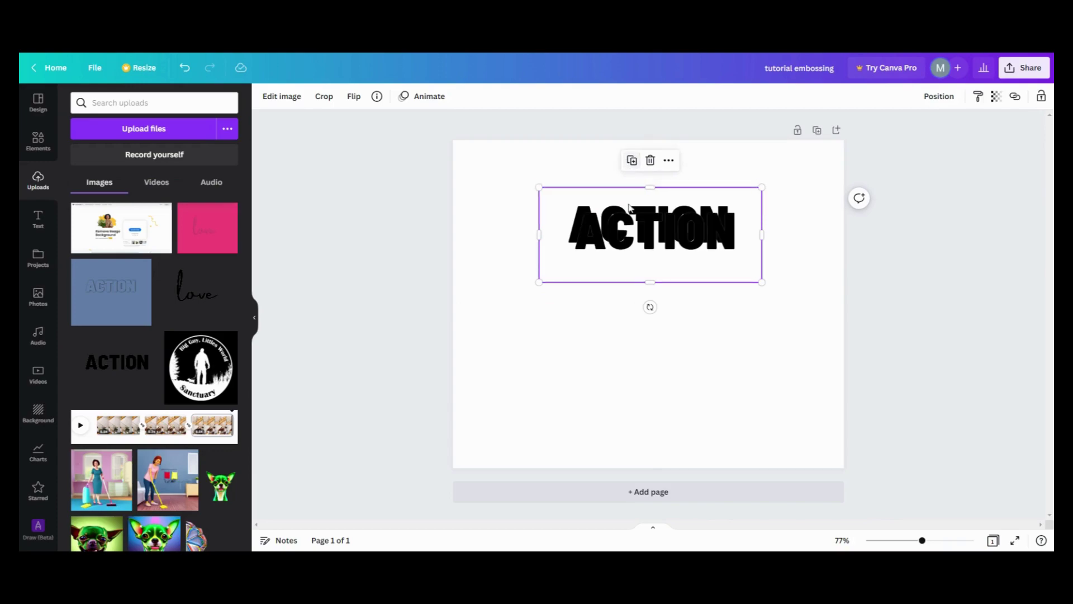
pyautogui.moveTo(634, 222); pyautogui.dragTo(662, 268)
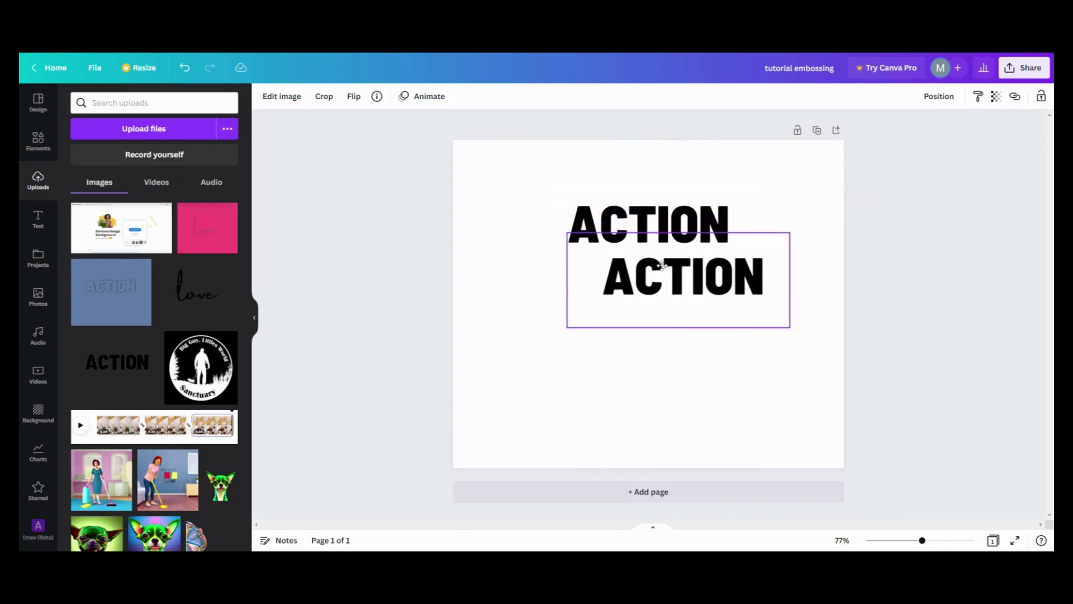
pyautogui.click(661, 207)
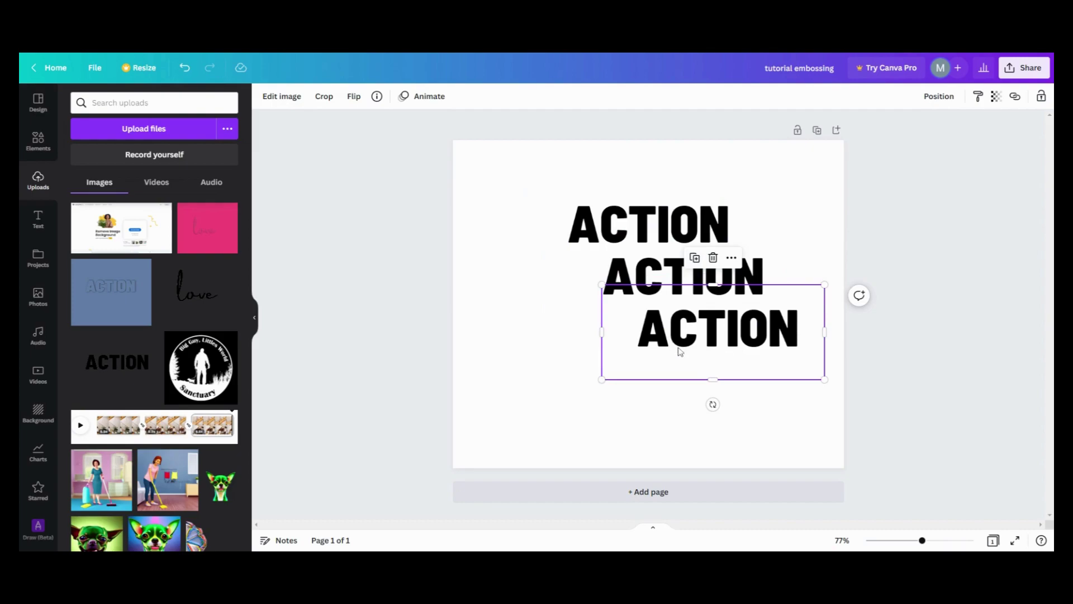
pyautogui.moveTo(677, 345); pyautogui.dragTo(675, 352)
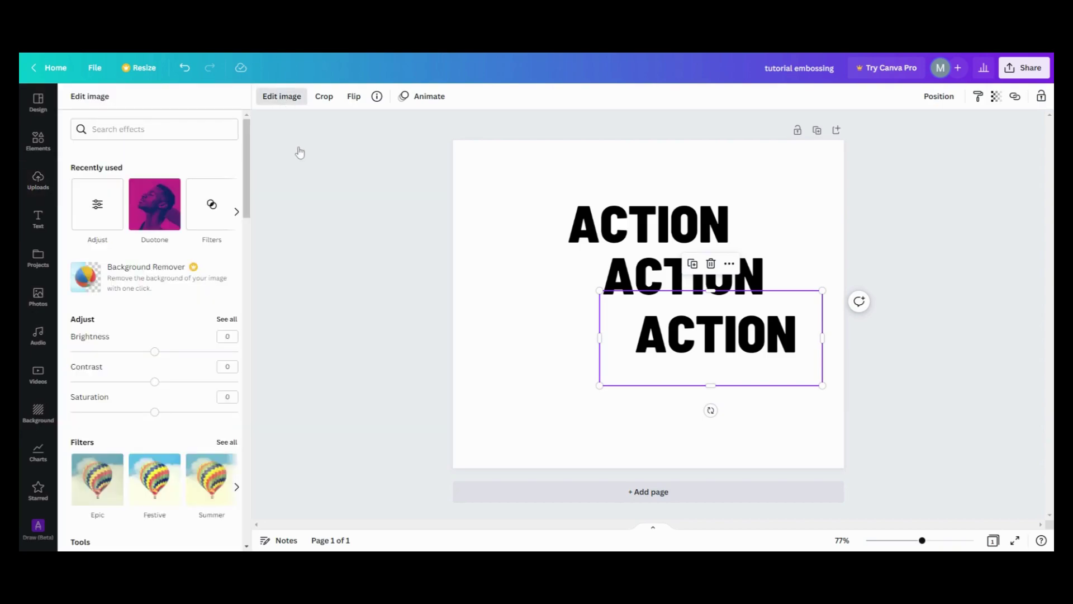
# Apply the Mystic Duotone effect to the lowest ACTION copy
pyautogui.click(166, 203)
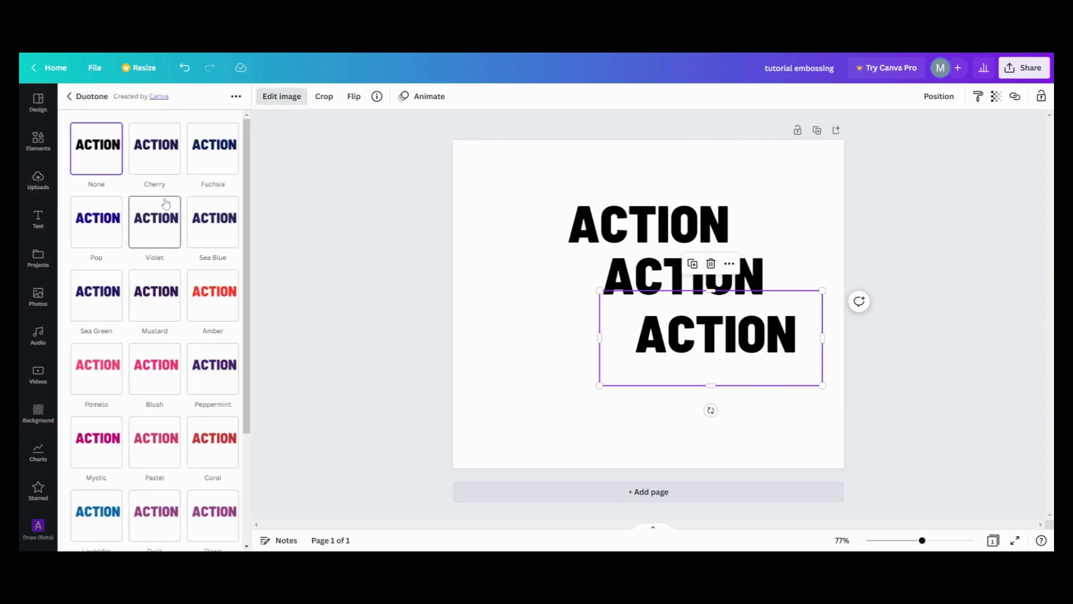
pyautogui.click(98, 450)
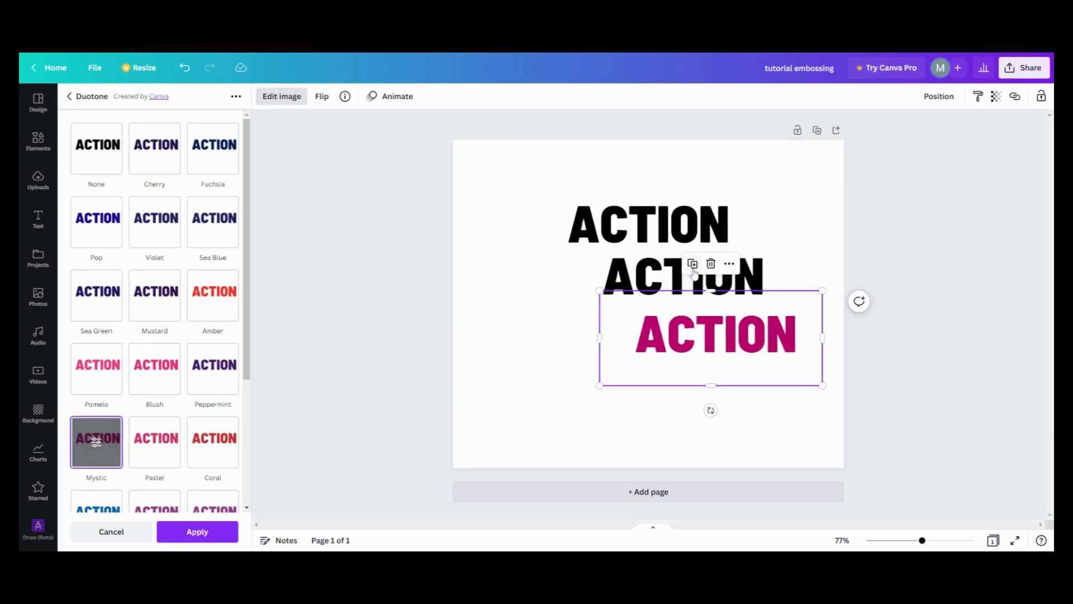
pyautogui.click(222, 537)
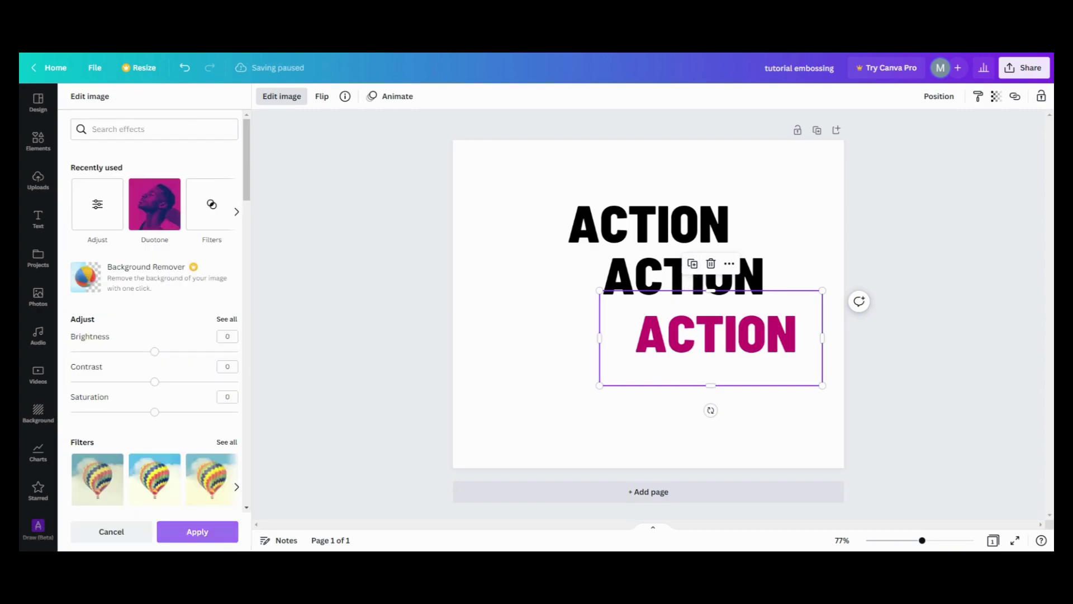
pyautogui.click(222, 540)
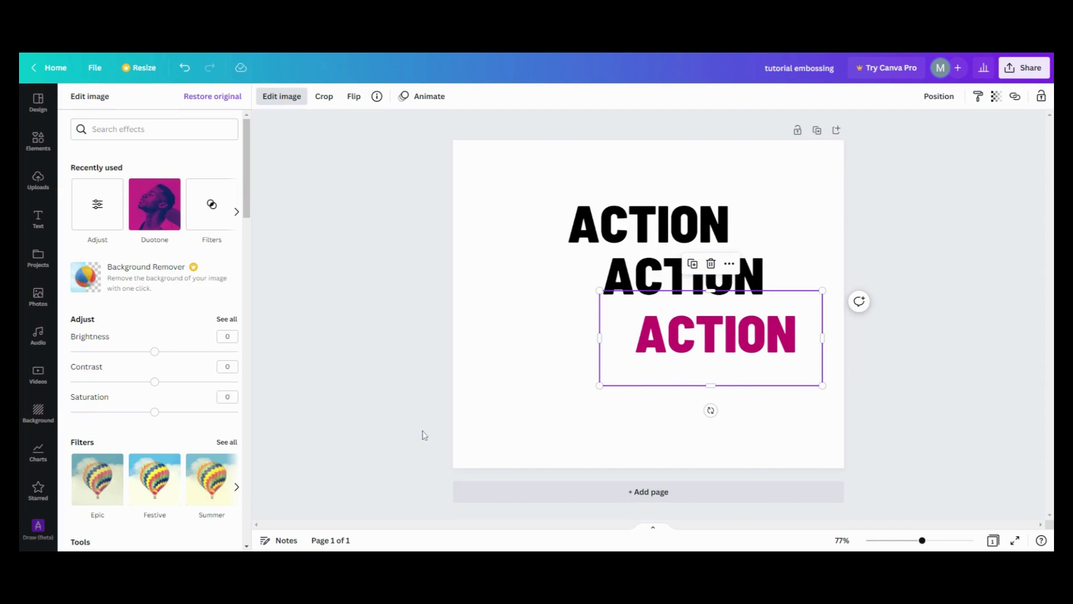
# Duplicate the magenta ACTION image and rearrange the copies, with one magenta copy between the two black ones and the other at the lower-right corner
pyautogui.click(692, 263)
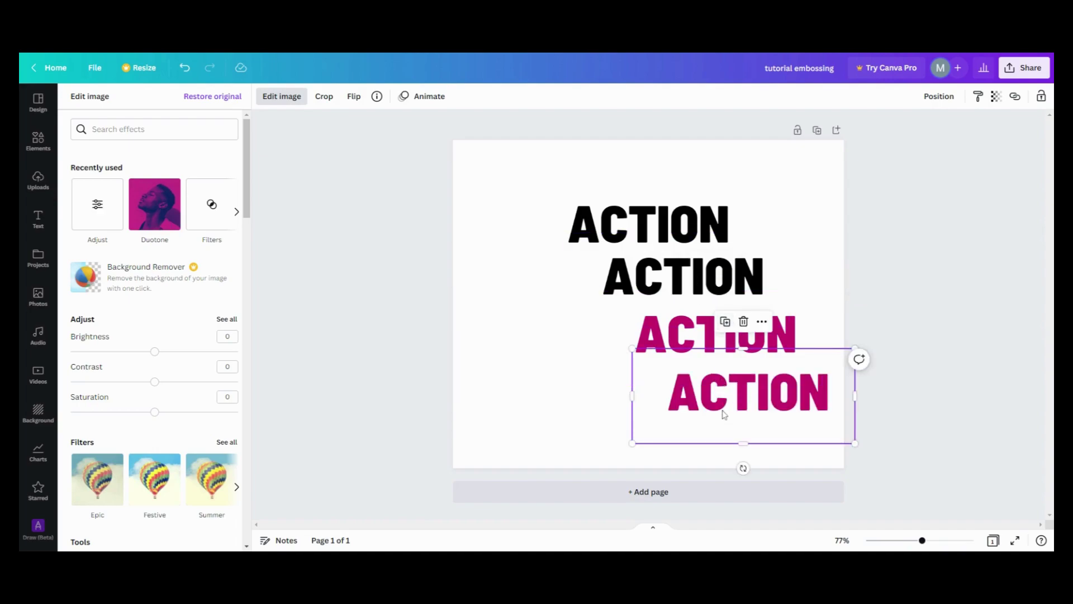
pyautogui.moveTo(721, 412); pyautogui.dragTo(760, 429)
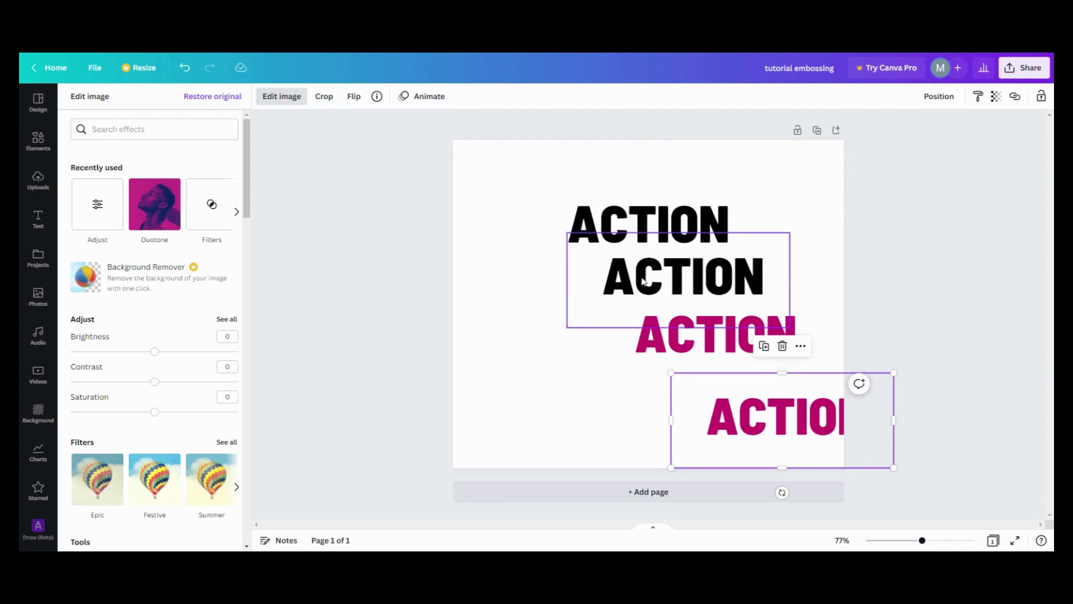
pyautogui.moveTo(644, 276); pyautogui.dragTo(601, 366)
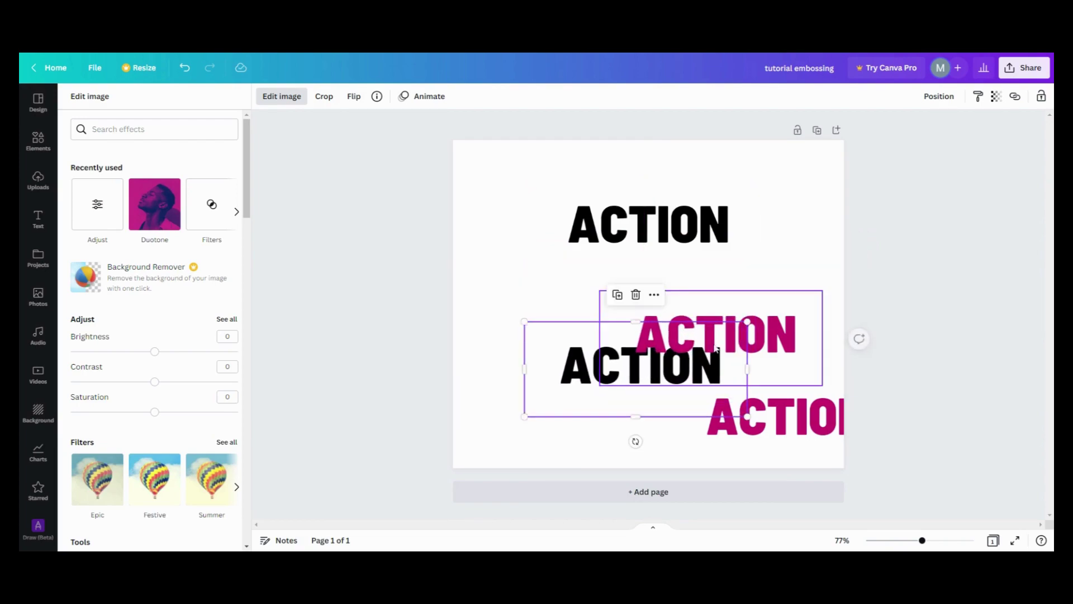
pyautogui.moveTo(781, 362); pyautogui.dragTo(725, 320)
pyautogui.moveTo(699, 365); pyautogui.dragTo(721, 364)
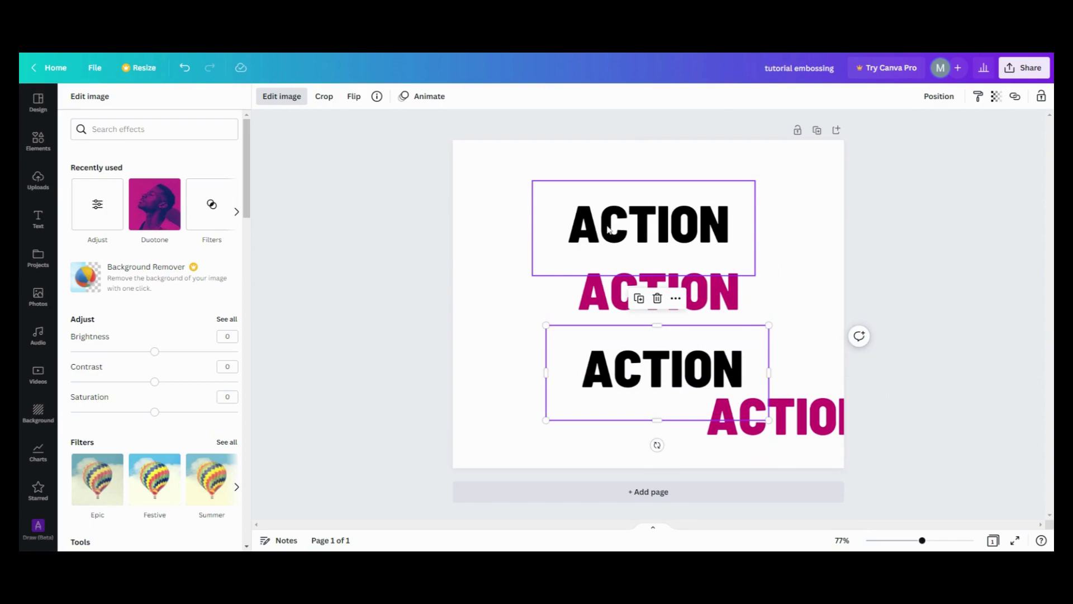
# Set the uppermost black ACTION image's transparency to 81 and its blur to 14
pyautogui.click(610, 229)
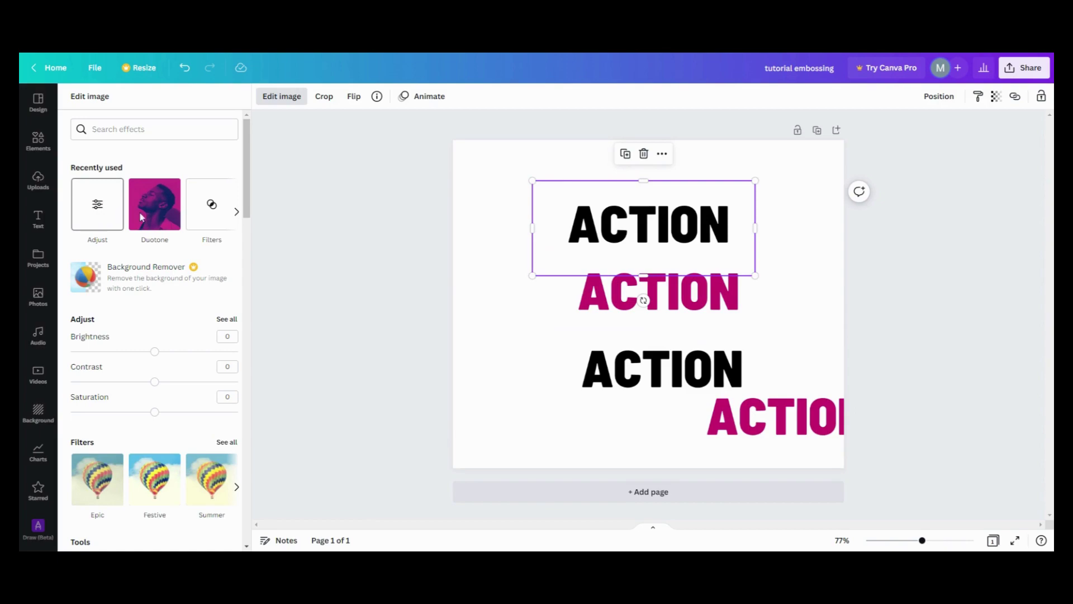
pyautogui.click(996, 96)
pyautogui.moveTo(999, 144); pyautogui.dragTo(978, 147)
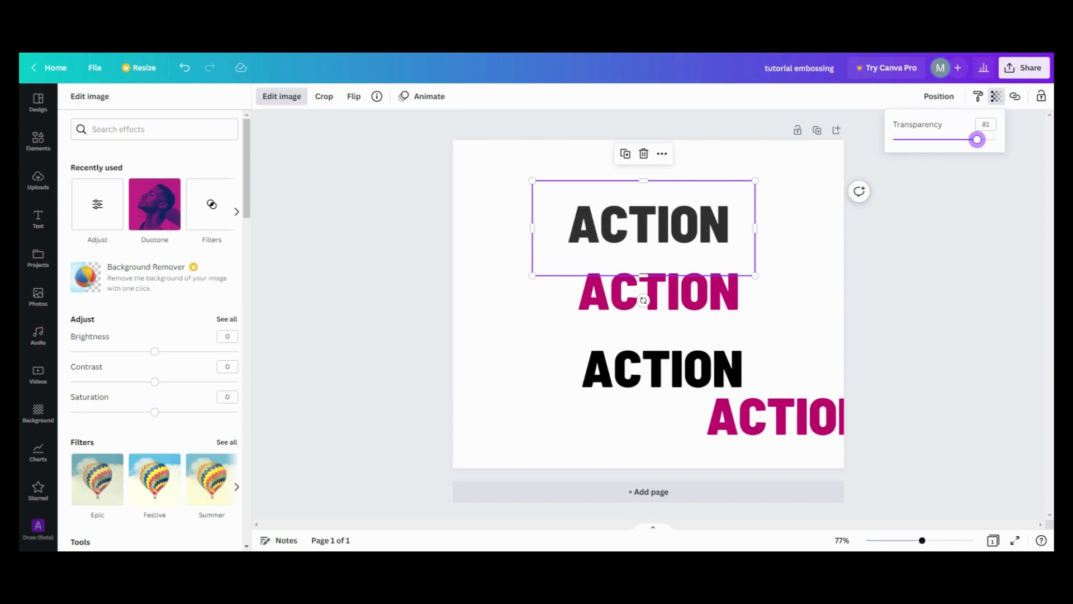
pyautogui.click(100, 207)
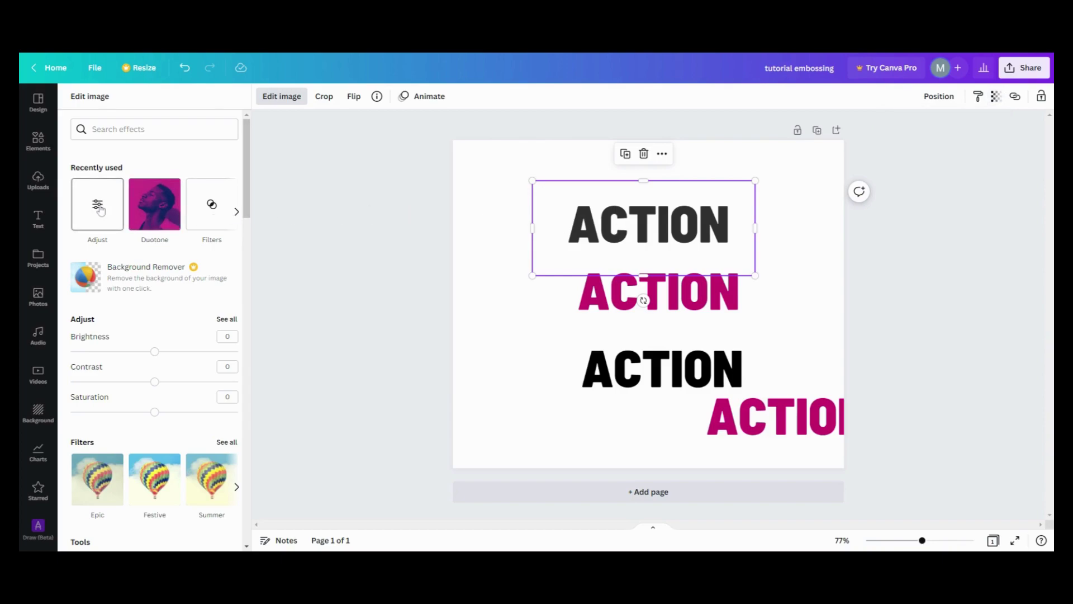
pyautogui.moveTo(154, 266); pyautogui.dragTo(167, 271)
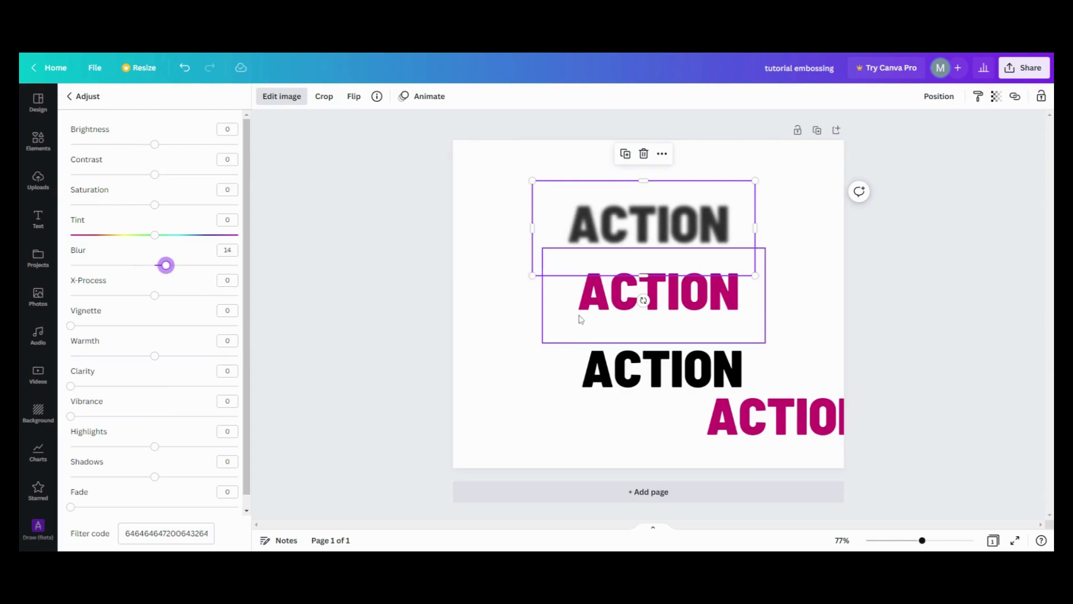
# Set the upper magenta ACTION copy's blur to 7 and its brightness to 21
pyautogui.click(581, 318)
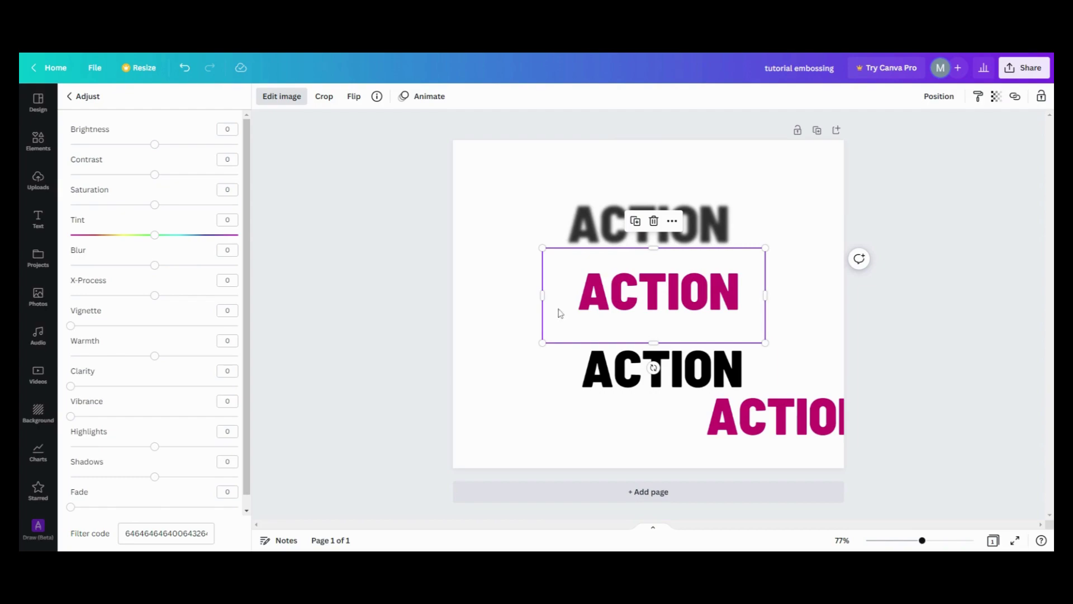
pyautogui.moveTo(153, 268); pyautogui.dragTo(167, 275)
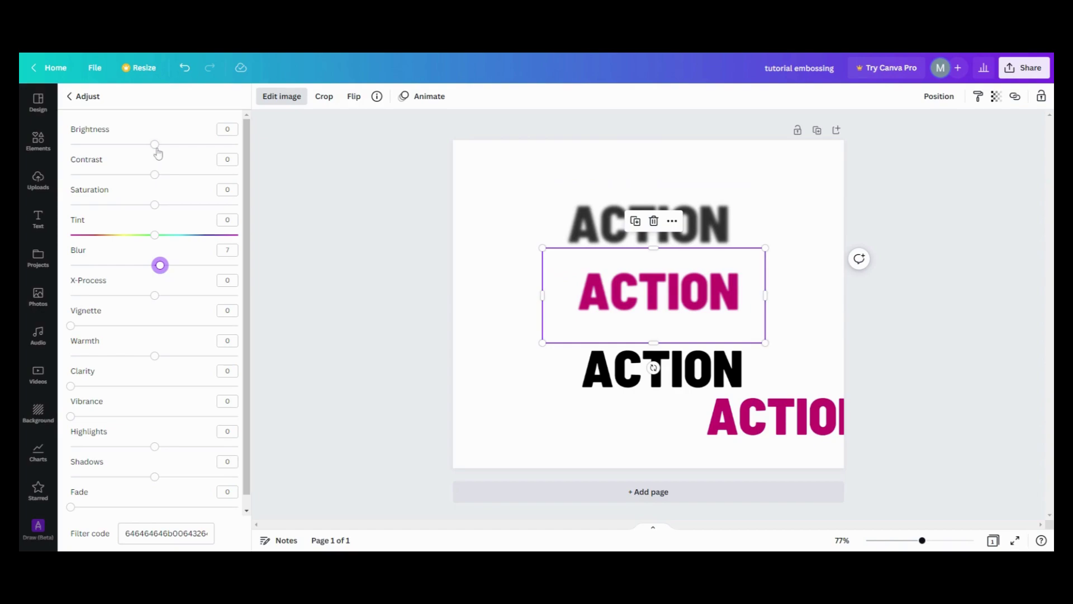
pyautogui.moveTo(155, 145); pyautogui.dragTo(172, 146)
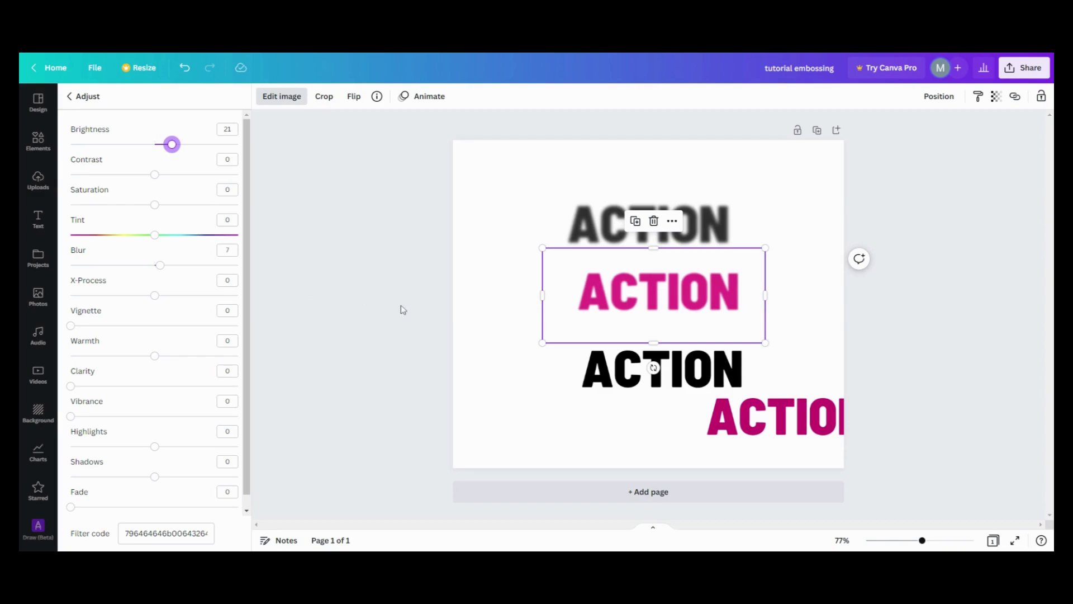
# Set the lower black ACTION copy's transparency to 26 and its blur to 18
pyautogui.click(583, 390)
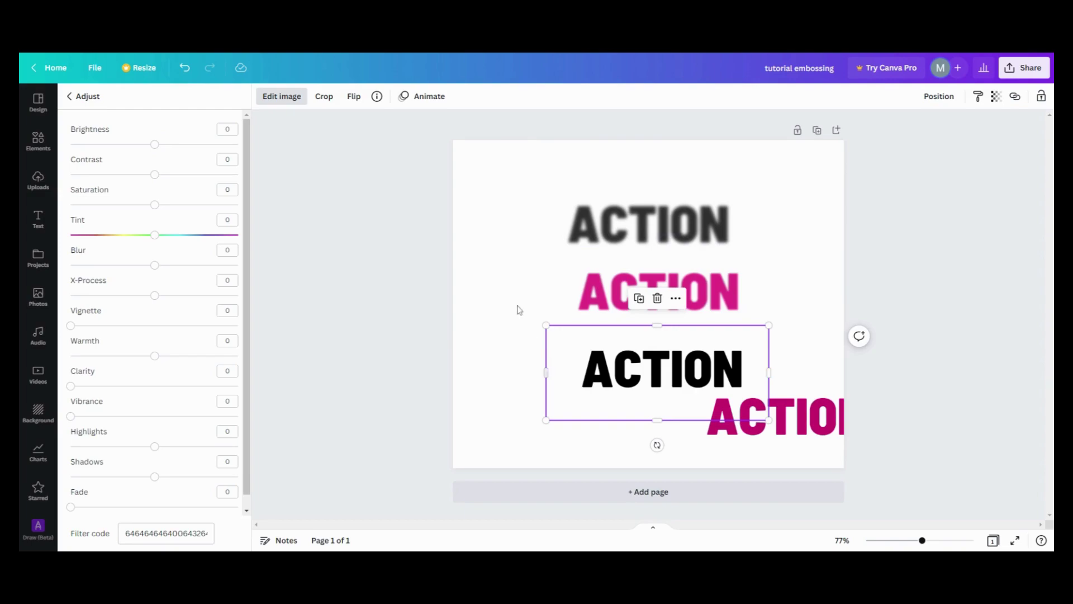
pyautogui.click(996, 104)
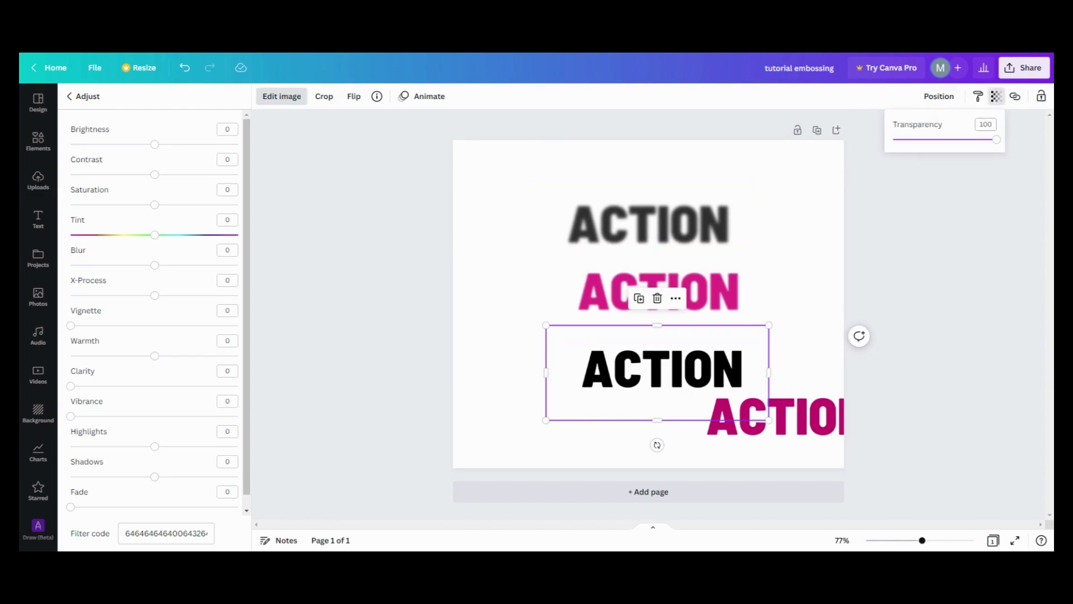
pyautogui.moveTo(994, 140); pyautogui.dragTo(922, 154)
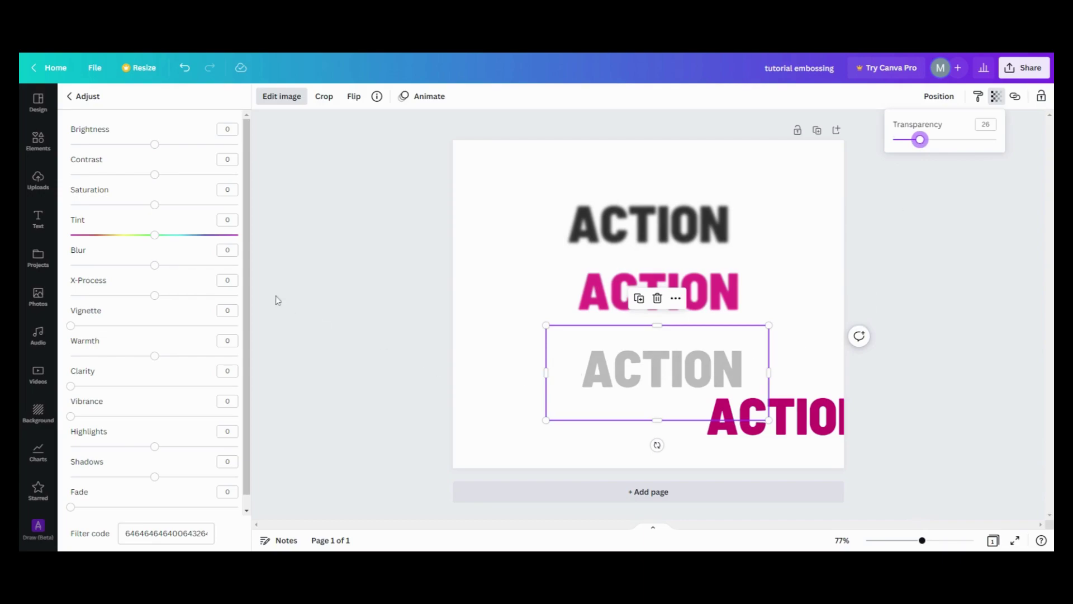
pyautogui.moveTo(152, 267); pyautogui.dragTo(171, 273)
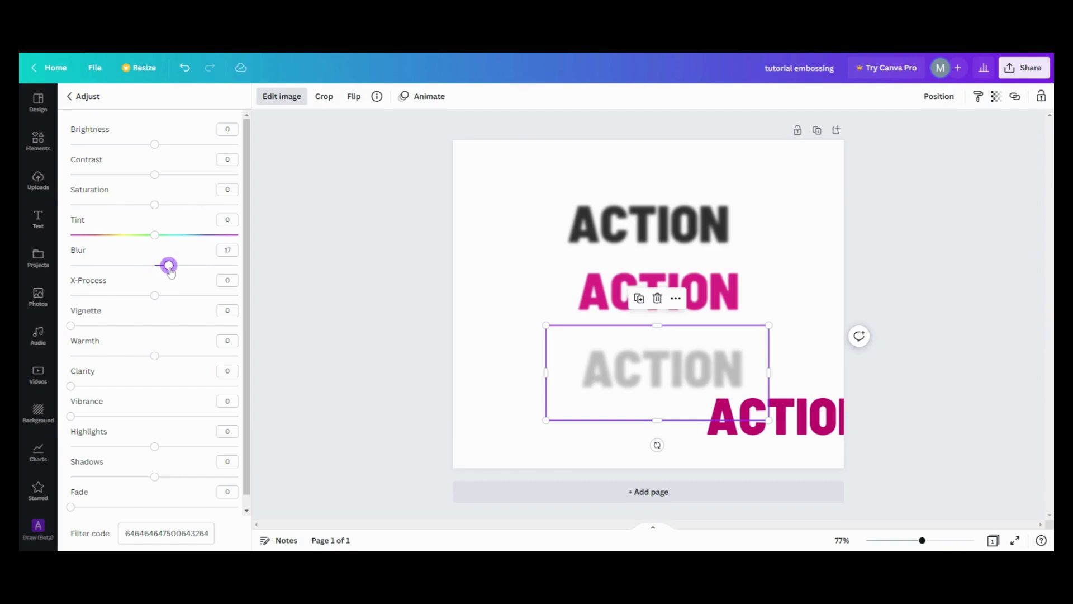
pyautogui.press('Right')
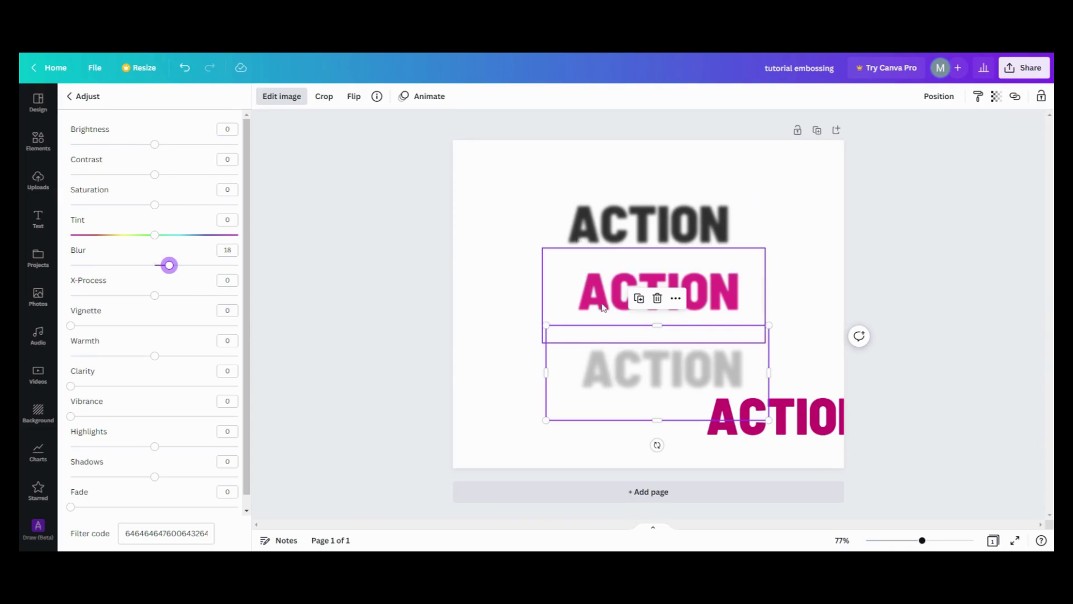
# Stack the copies slightly offset over the uppermost ACTION, bringing the faint grey copy to the front and laying the sharp magenta one over it
pyautogui.moveTo(603, 307); pyautogui.dragTo(592, 229)
pyautogui.moveTo(610, 365); pyautogui.dragTo(601, 259)
pyautogui.click(666, 185)
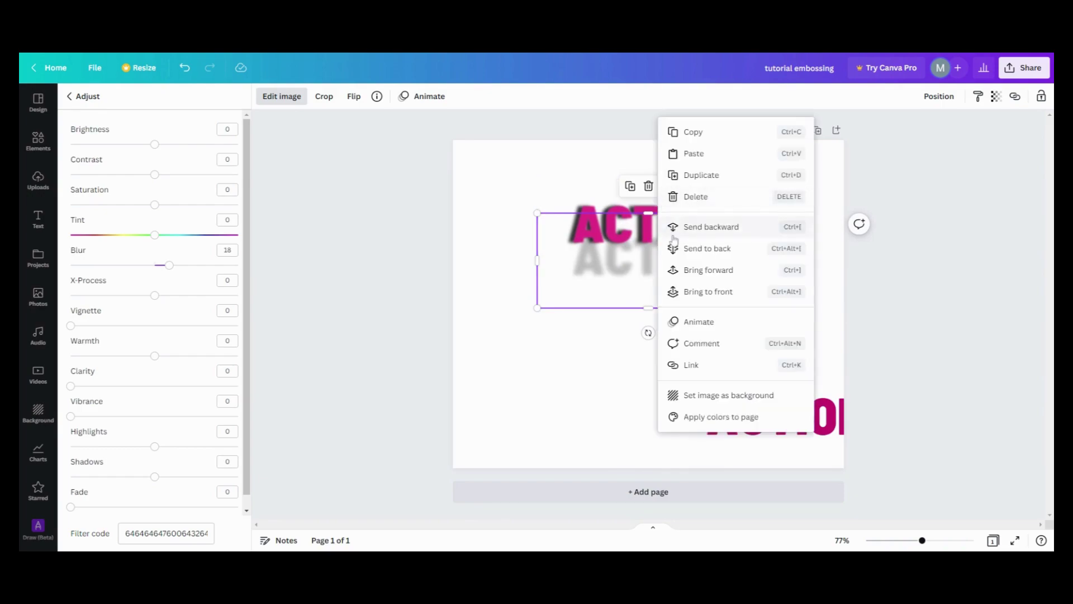
pyautogui.click(711, 290)
pyautogui.moveTo(670, 287); pyautogui.dragTo(665, 257)
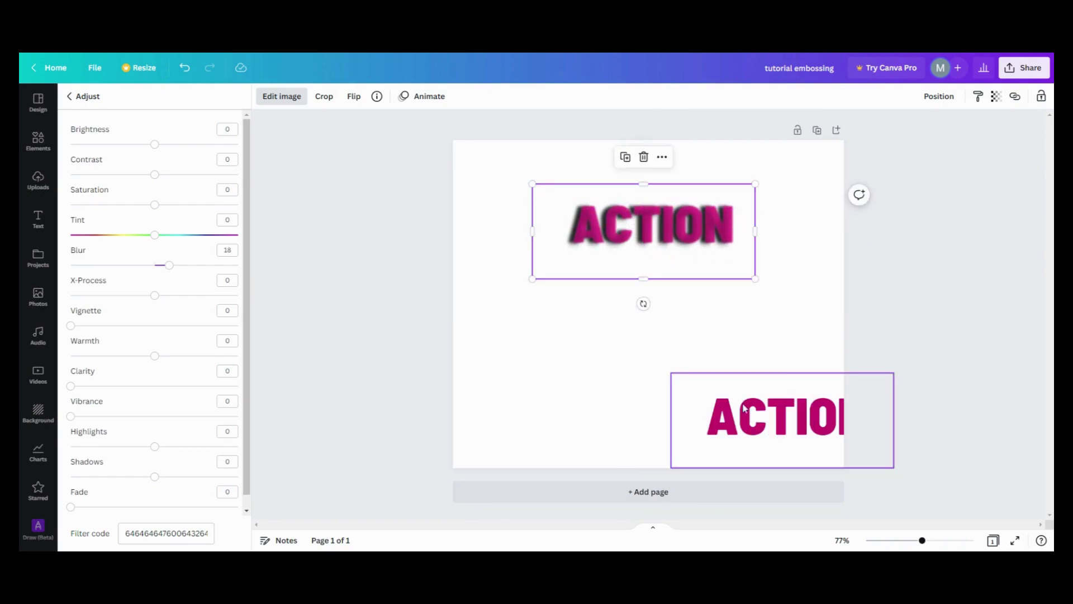
pyautogui.moveTo(743, 400); pyautogui.dragTo(604, 208)
# Group the stacked ACTION layers and move the group to the middle of the page
pyautogui.moveTo(503, 182); pyautogui.dragTo(818, 298)
pyautogui.click(915, 98)
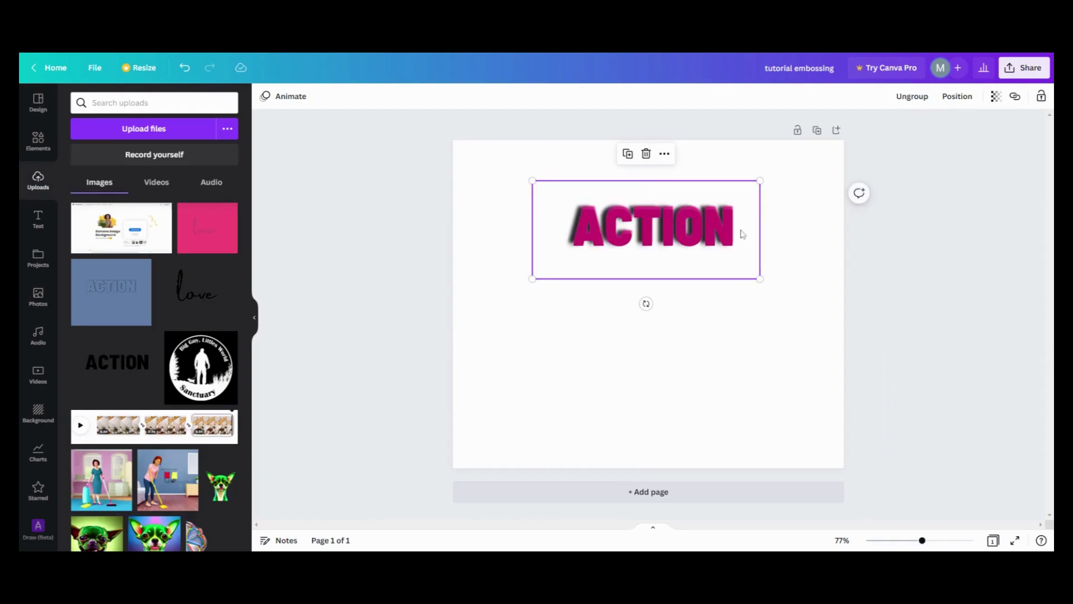
pyautogui.moveTo(679, 239); pyautogui.dragTo(674, 295)
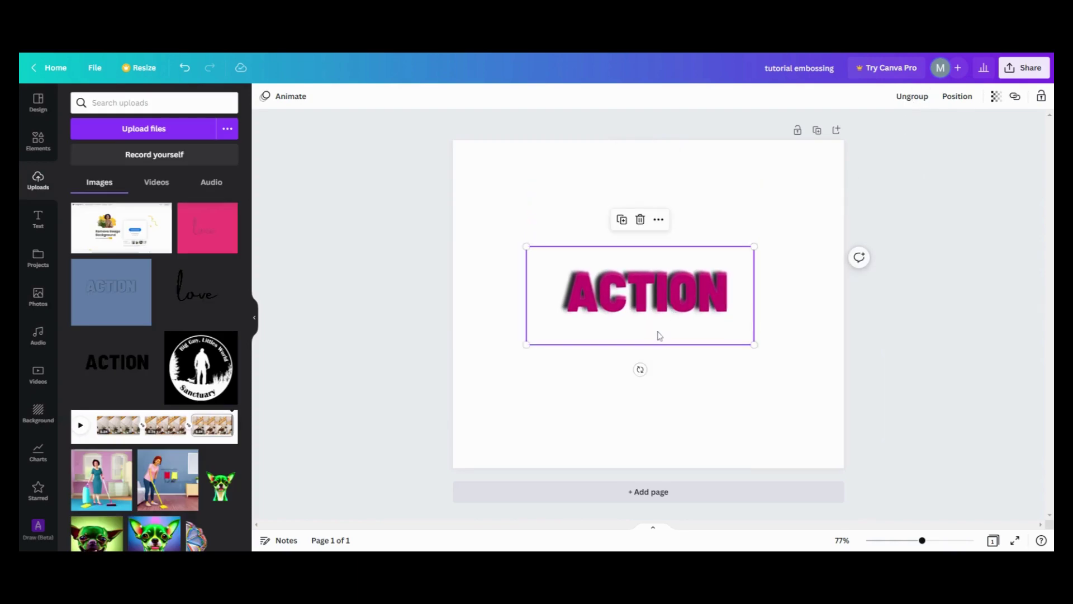
# Ungroup the stacked ACTION layers and colour the page background the same magenta as the lettering
pyautogui.click(909, 98)
pyautogui.click(783, 416)
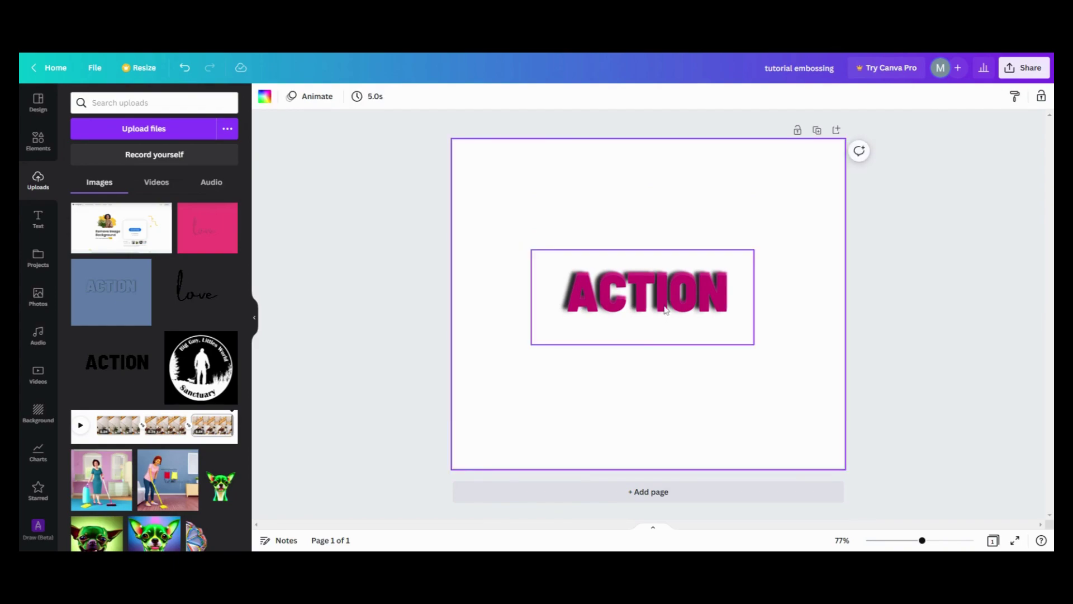
pyautogui.moveTo(664, 307); pyautogui.dragTo(665, 314)
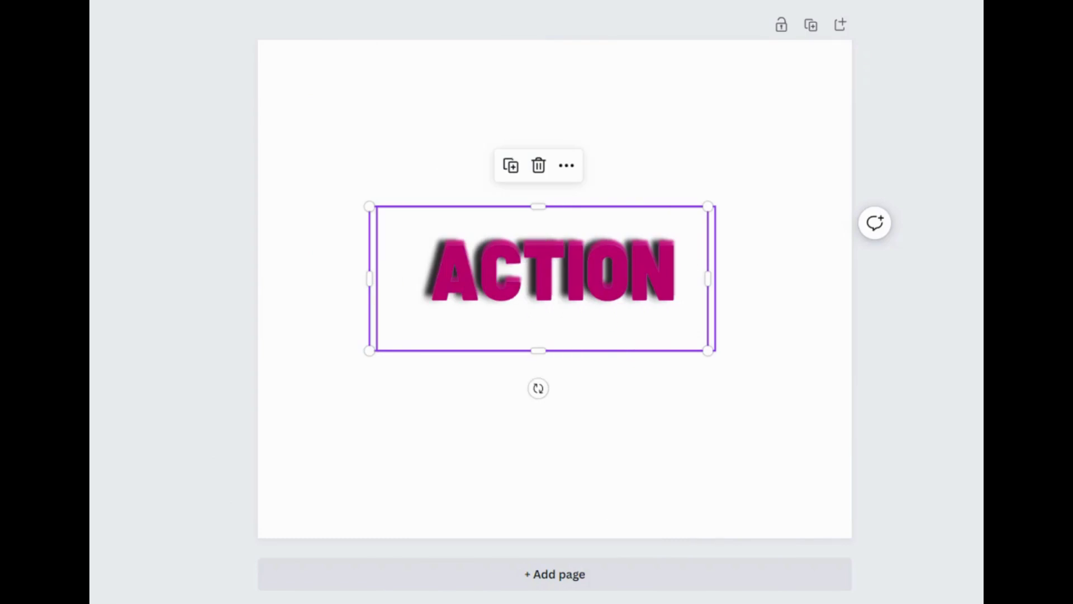
pyautogui.click(341, 126)
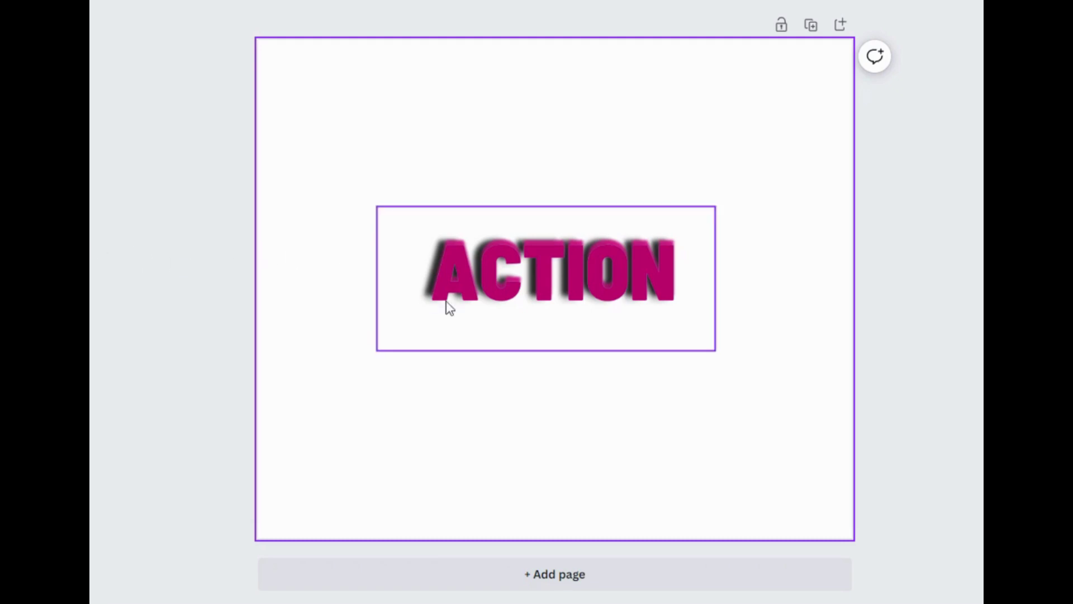
pyautogui.click(90, 240)
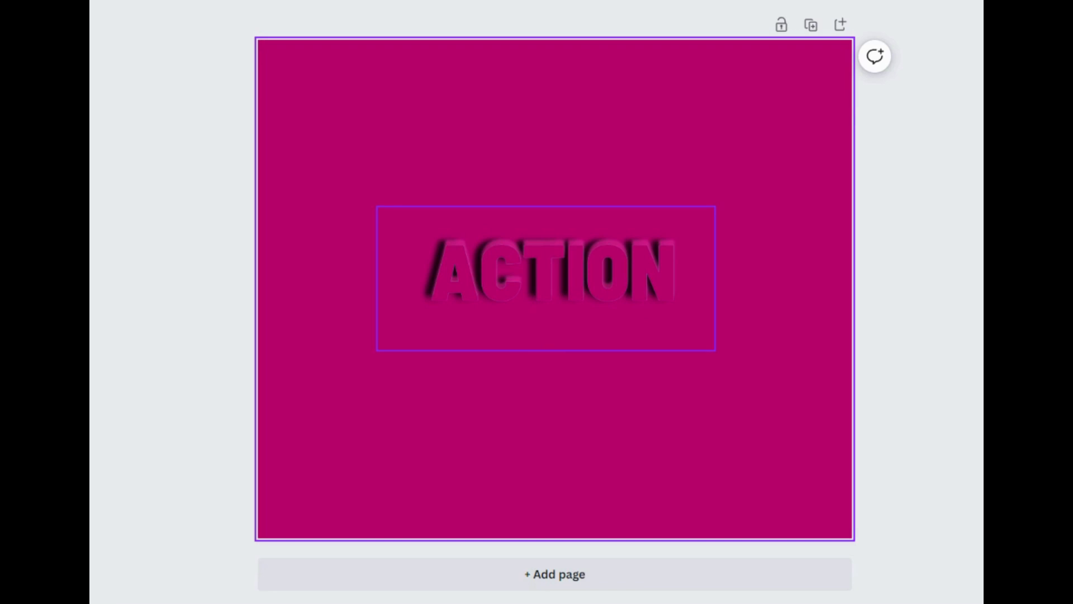
# Nudge the ACTION copy that sits slightly left of the uppermost layer to the right, past the uppermost layer's edge
pyautogui.click(526, 313)
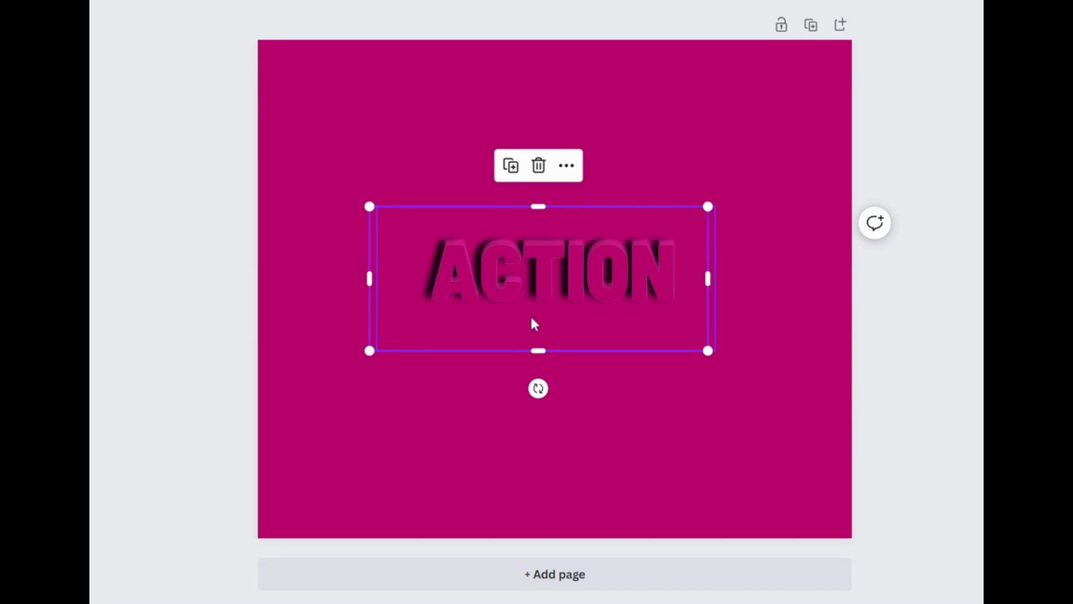
pyautogui.press('Escape')
pyautogui.keyDown('ctrl'); pyautogui.click(526, 313); pyautogui.keyUp('ctrl')
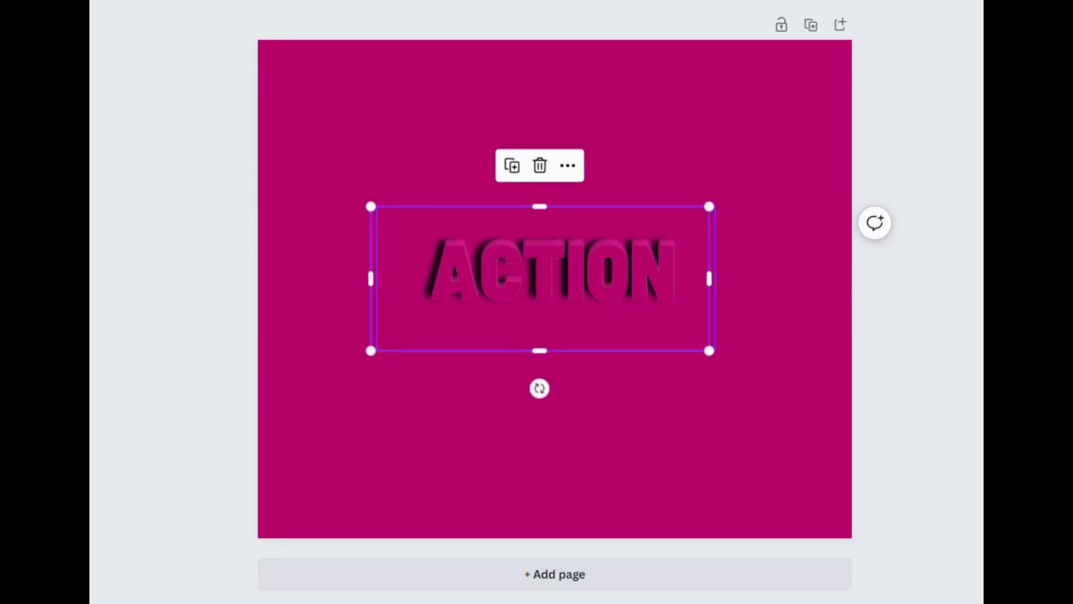
pyautogui.press('Right')
pyautogui.press('Right')
pyautogui.press('Right')
pyautogui.press('Right')
pyautogui.press('Right')
pyautogui.press('Right')
pyautogui.press('Right')
pyautogui.press('Right')
pyautogui.press('Right')
pyautogui.press('Right')
pyautogui.press('Right')
pyautogui.press('Right')
pyautogui.press('Right')
pyautogui.press('Right')
pyautogui.press('Right')
pyautogui.press('Right')
pyautogui.press('Right')
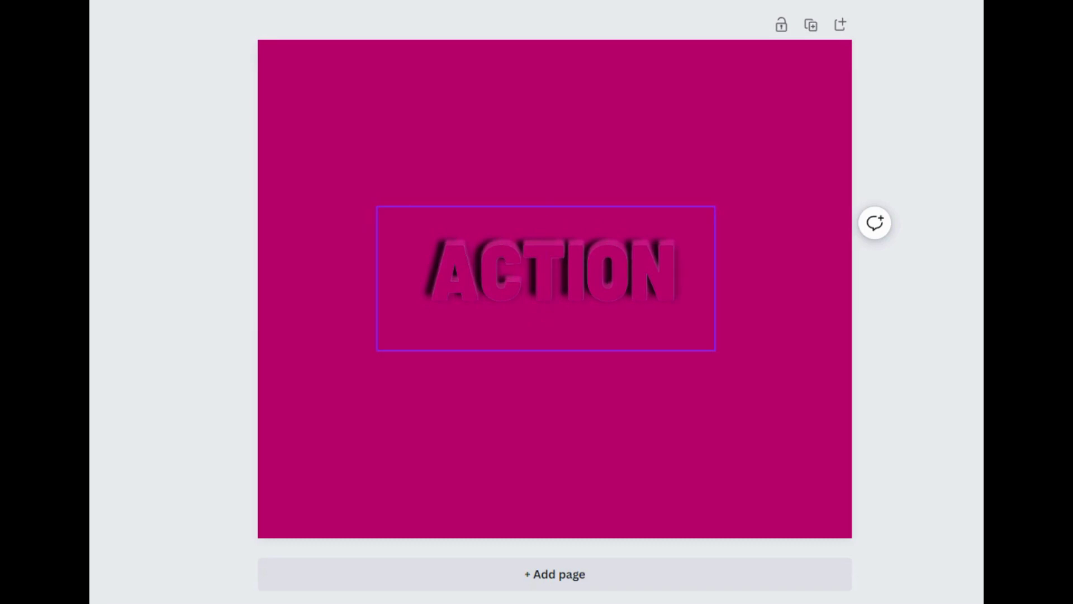
pyautogui.press('Escape')
pyautogui.click(546, 279)
pyautogui.press('Escape')
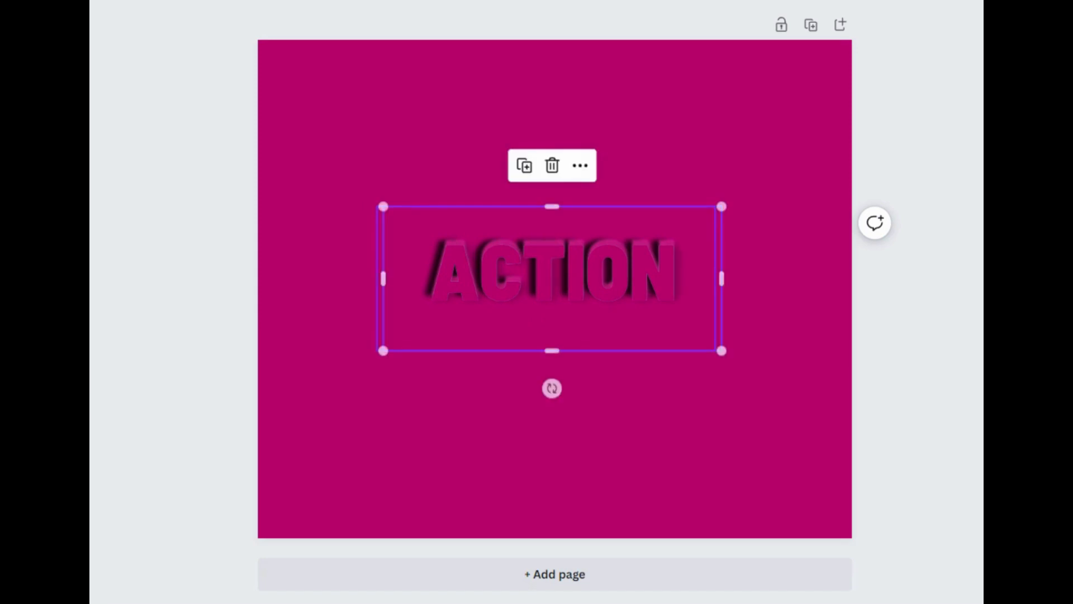
# Shift the right-offset ACTION copy slightly above the uppermost layer and deselect it
pyautogui.press('Up')
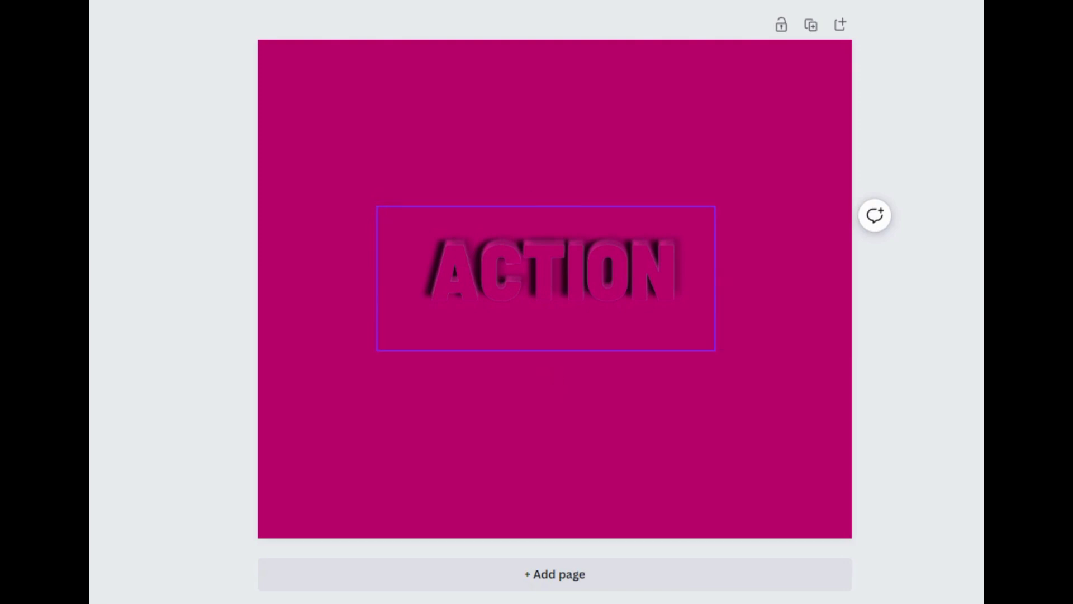
pyautogui.press('Down')
pyautogui.press('Down')
pyautogui.press('Down')
pyautogui.click(456, 285)
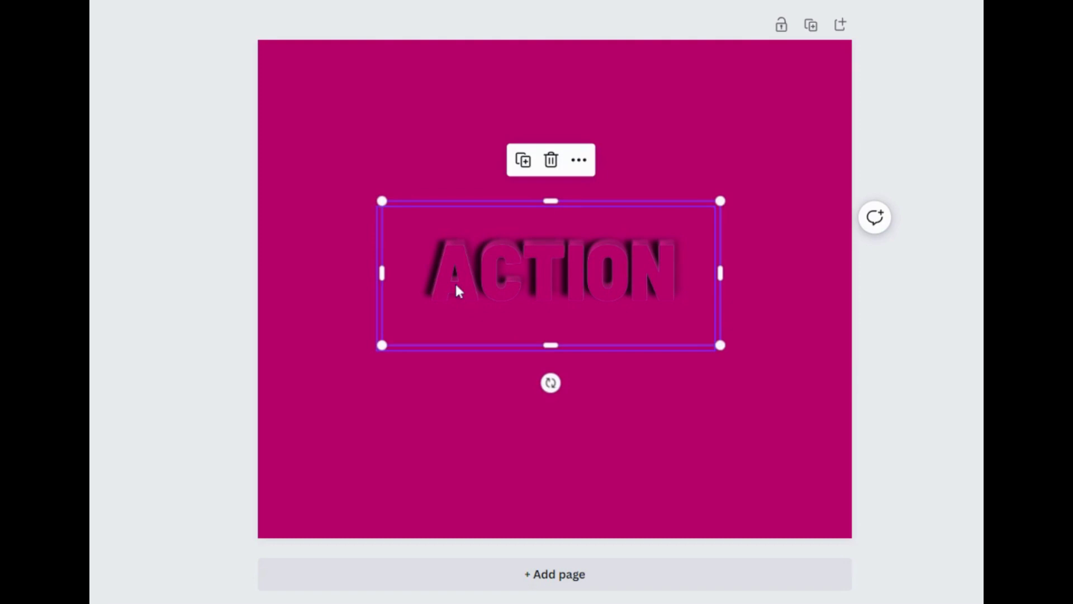
pyautogui.click(323, 284)
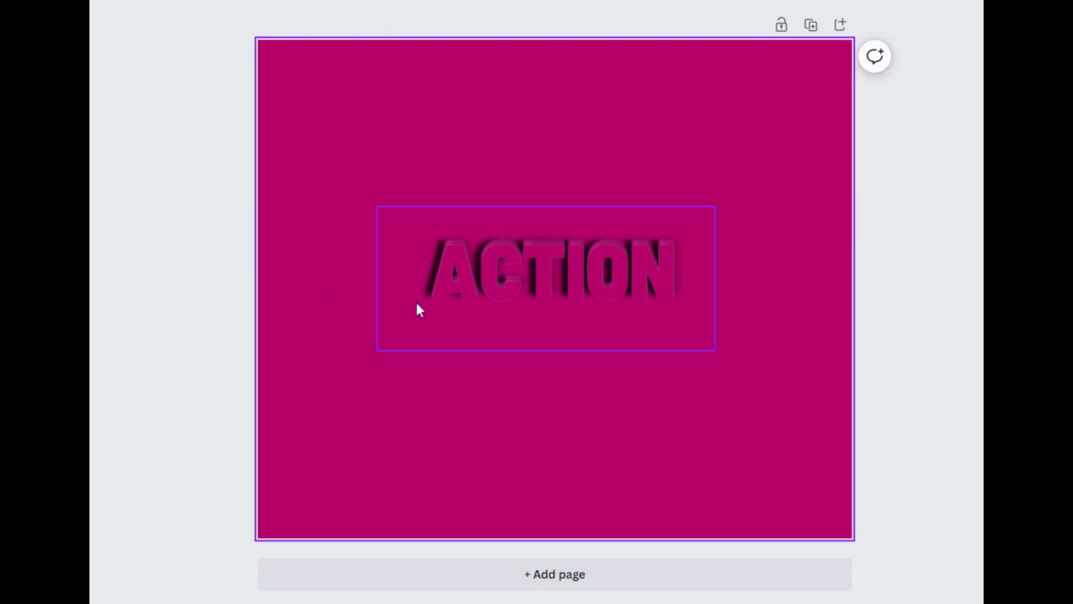
# Move the dark shadow copy of ACTION right and down so its shadow falls just below the letters
pyautogui.click(480, 306)
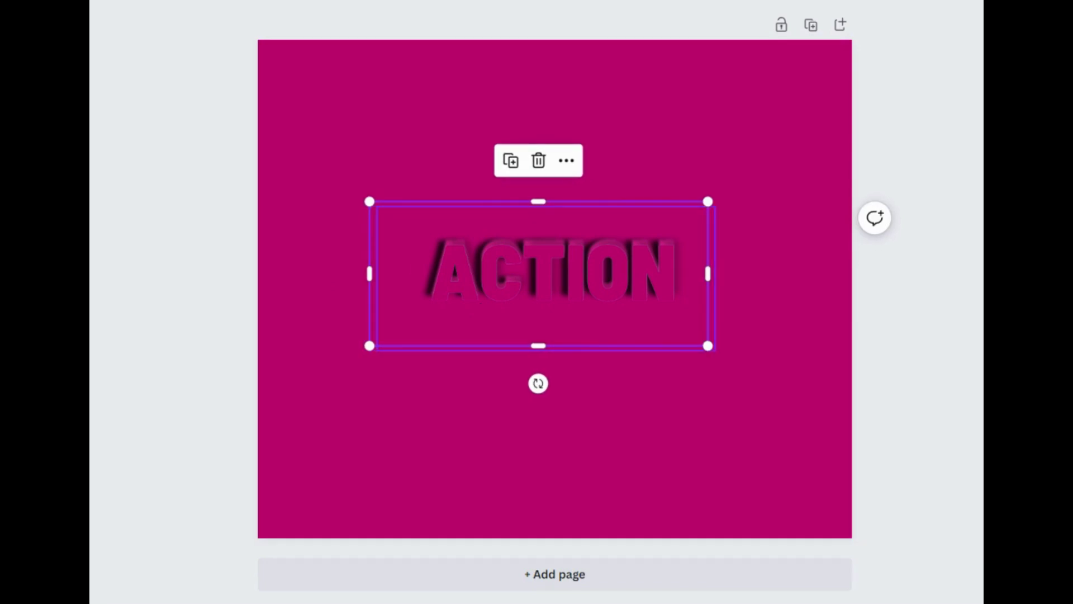
pyautogui.press('Escape')
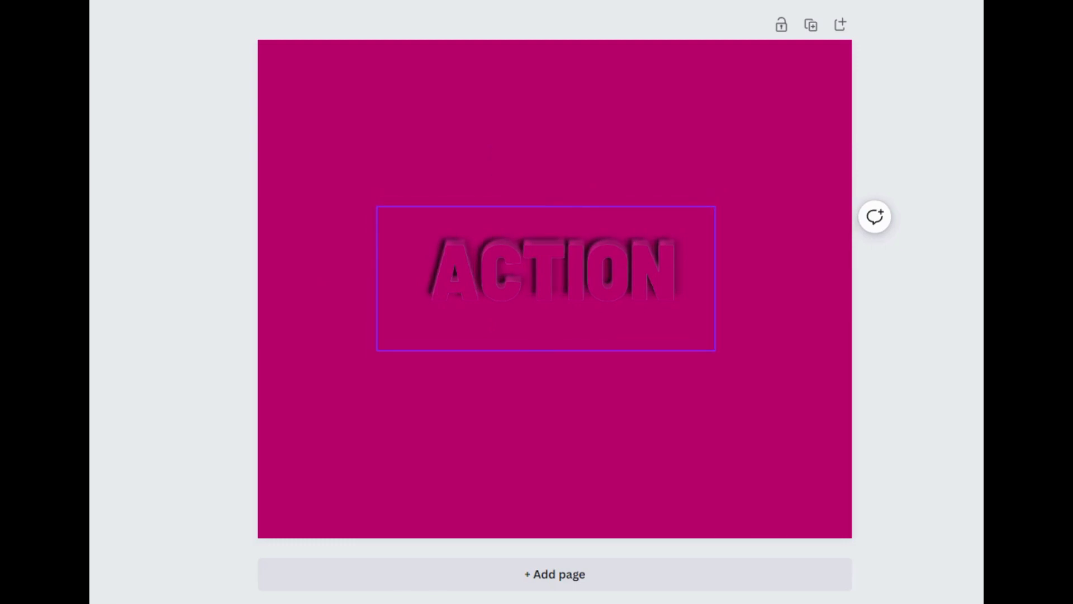
pyautogui.click(545, 272)
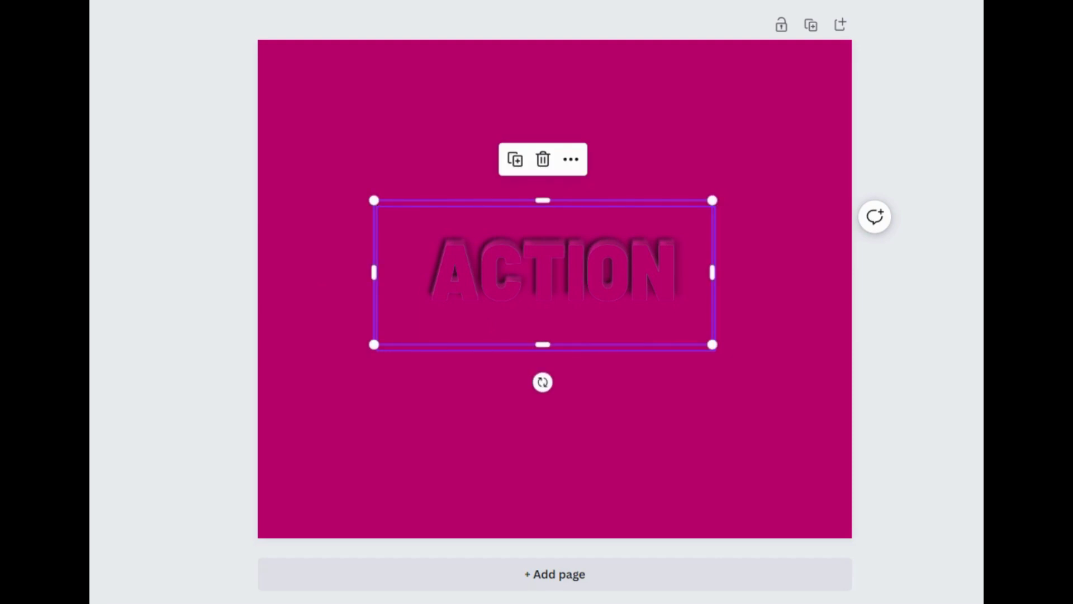
pyautogui.press('Down')
pyautogui.press('Down')
pyautogui.press('Down')
pyautogui.press('Down')
pyautogui.press('Down')
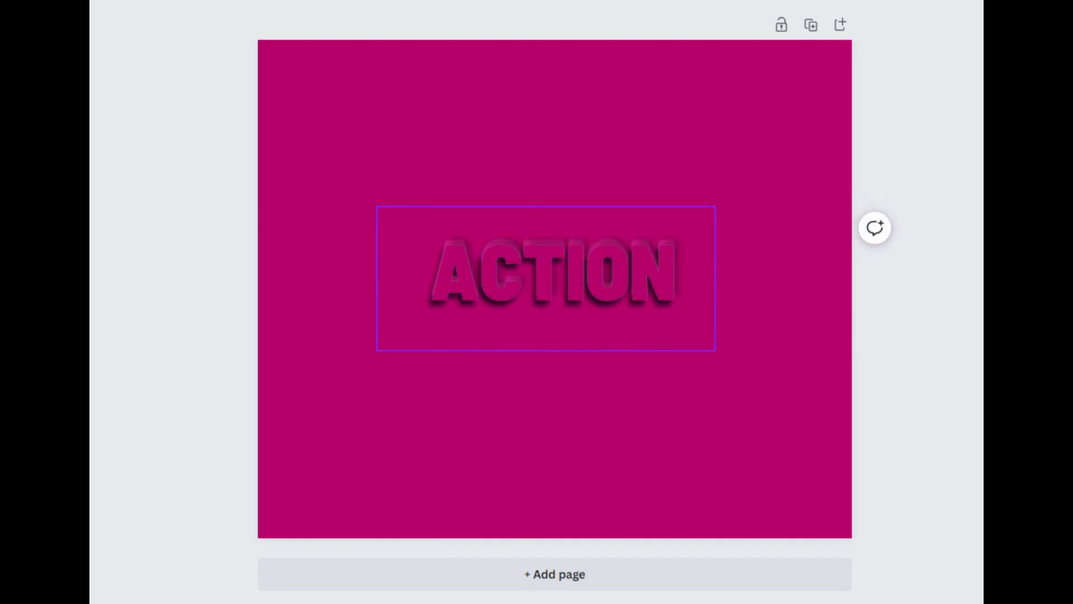
pyautogui.press('Up')
pyautogui.press('Up')
pyautogui.press('Up')
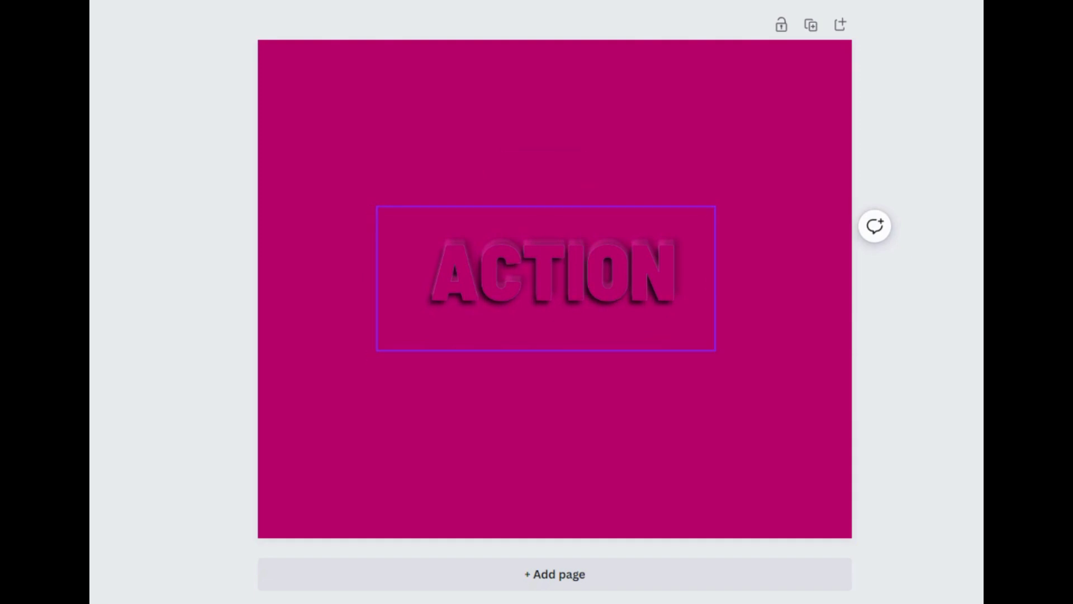
pyautogui.click(545, 272)
pyautogui.click(353, 401)
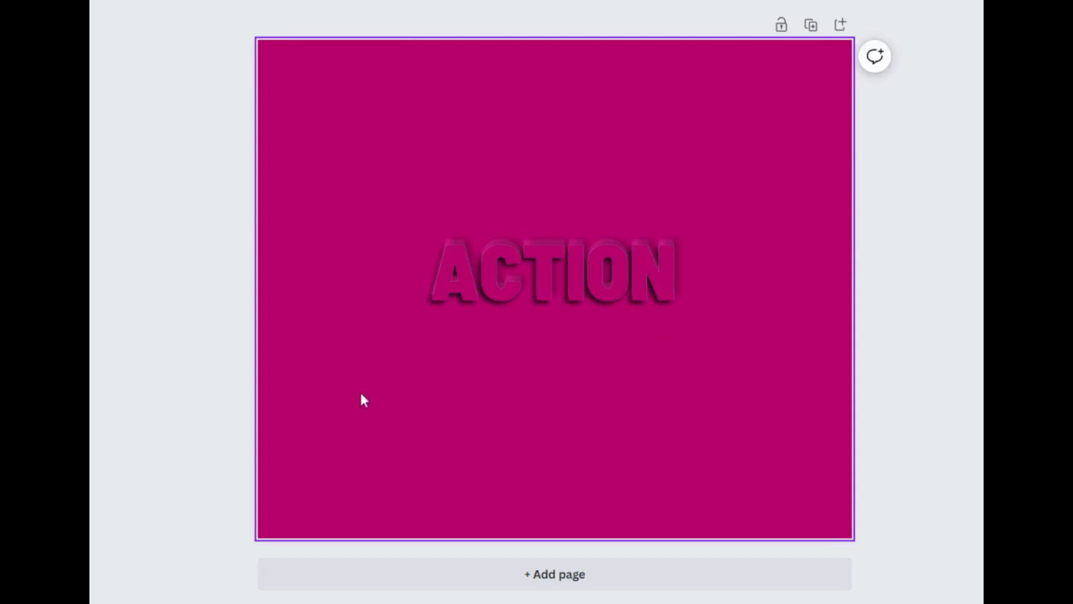
# Fine-tune the ACTION copy offset up and to the right, bringing it slightly closer to the uppermost layer
pyautogui.click(455, 300)
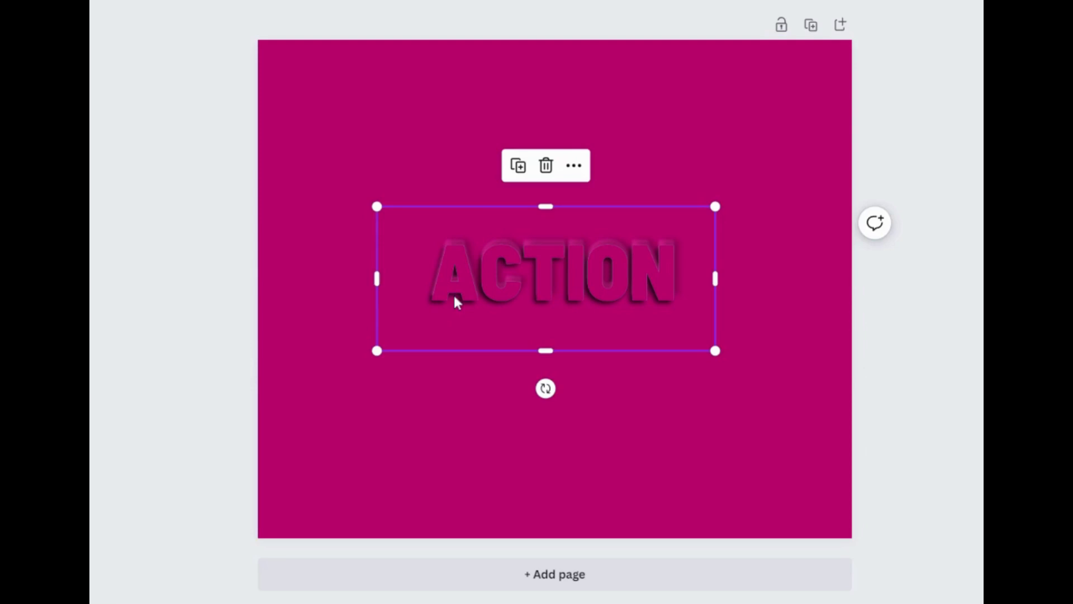
pyautogui.hotkey('ctrl', 'd')
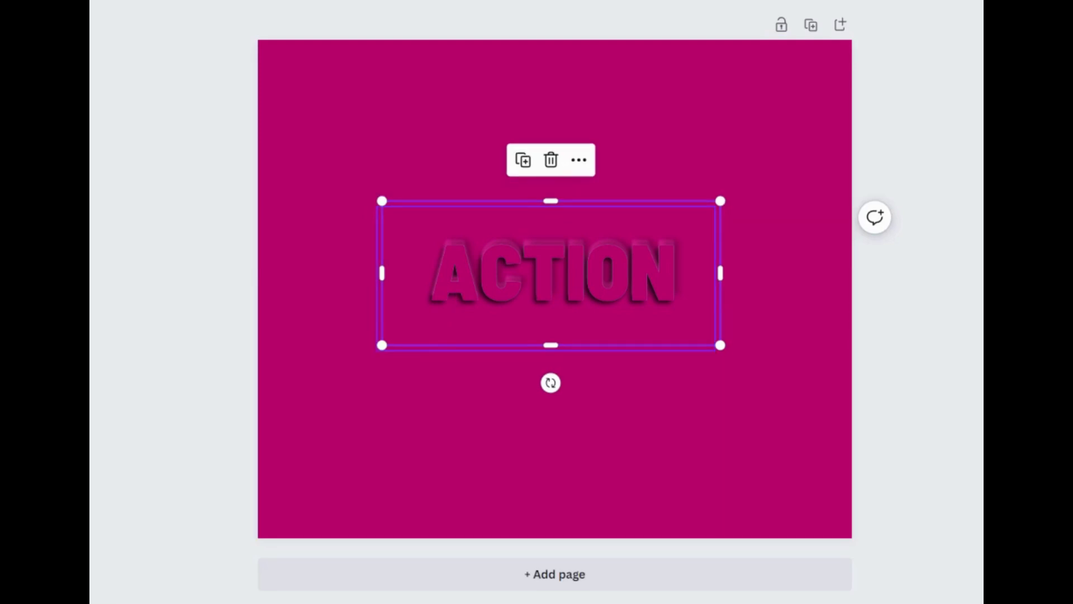
pyautogui.press('Escape')
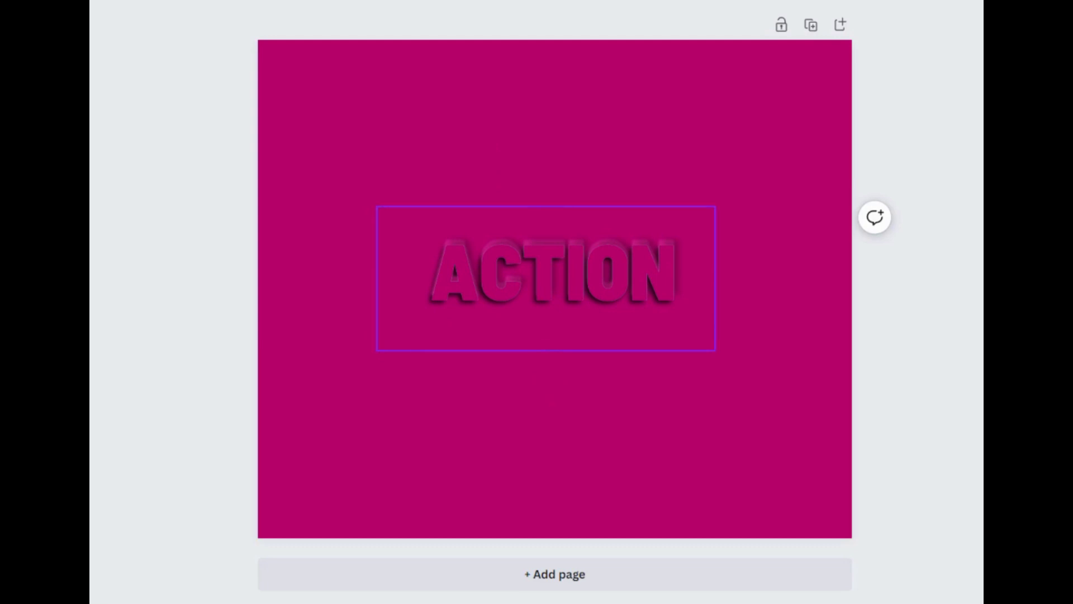
pyautogui.press('Up')
pyautogui.press('Up')
pyautogui.press('Up')
pyautogui.press('Down')
pyautogui.press('Down')
pyautogui.press('Down')
pyautogui.press('Down')
pyautogui.press('Down')
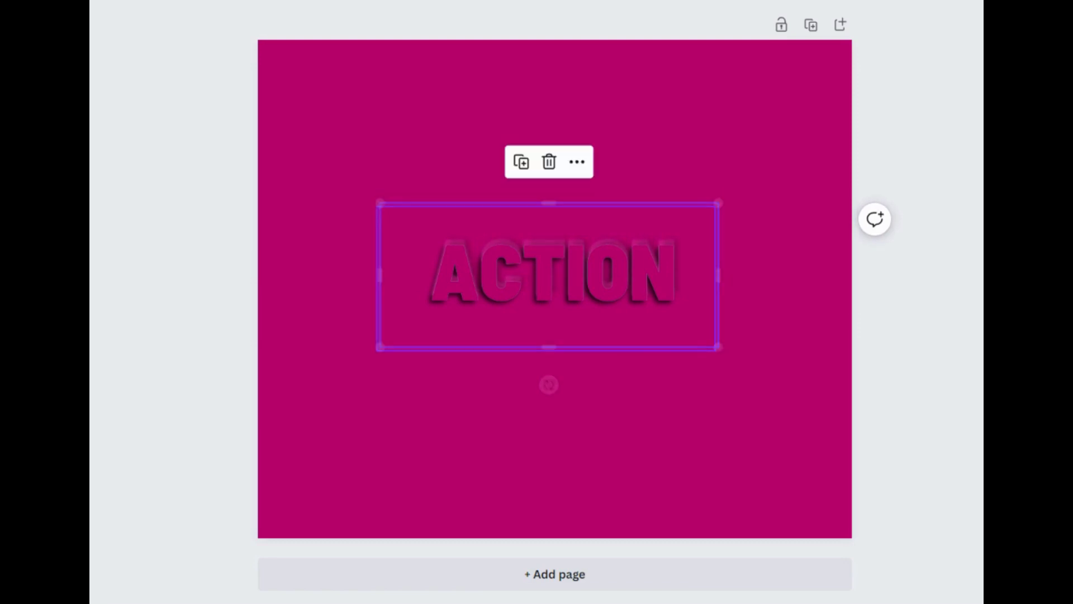
pyautogui.click(367, 391)
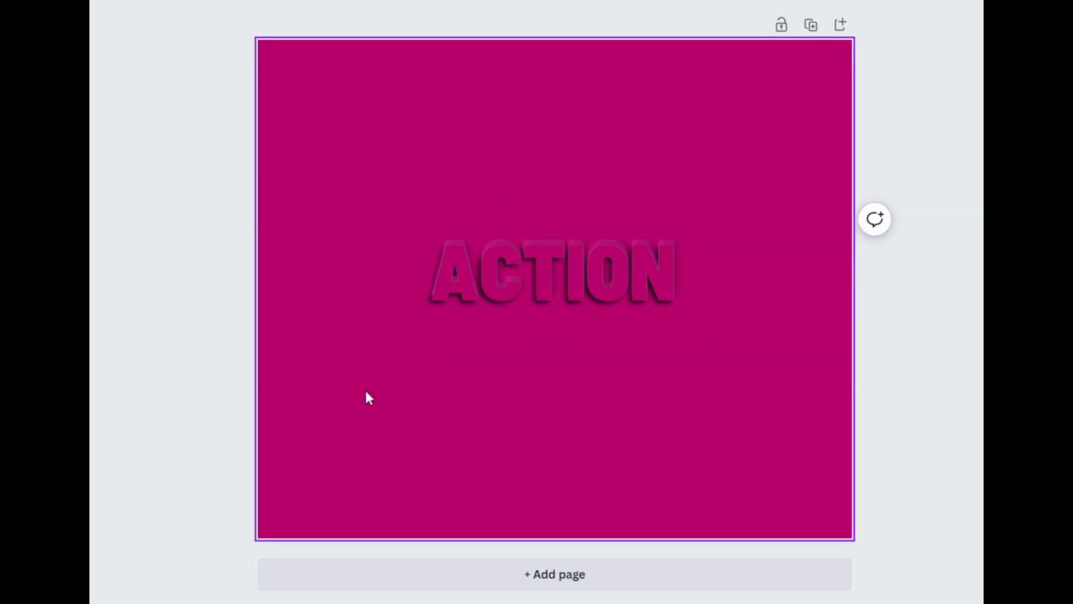
# Nudge the ACTION copy sitting directly above the uppermost layer down until their top edges line up, then deselect it
pyautogui.click(471, 295)
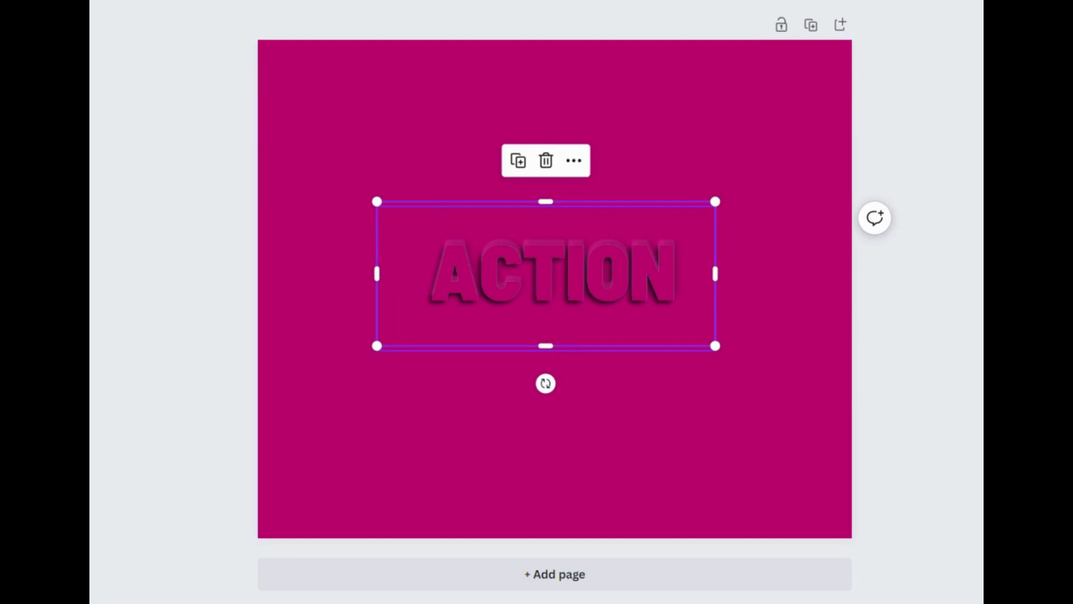
pyautogui.press('Down')
pyautogui.press('Down')
pyautogui.press('Down')
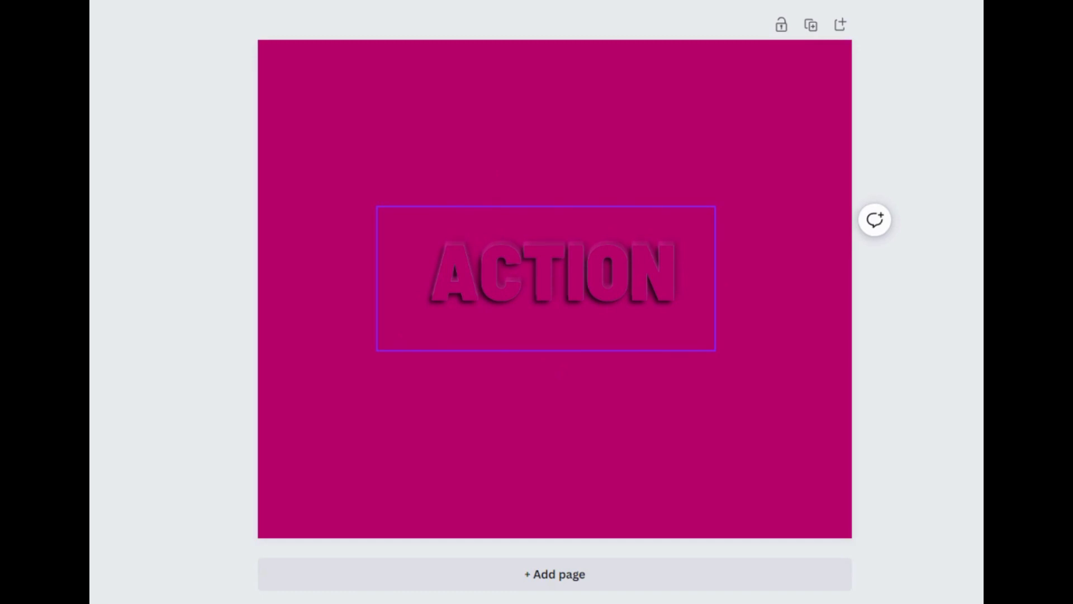
pyautogui.press('Down')
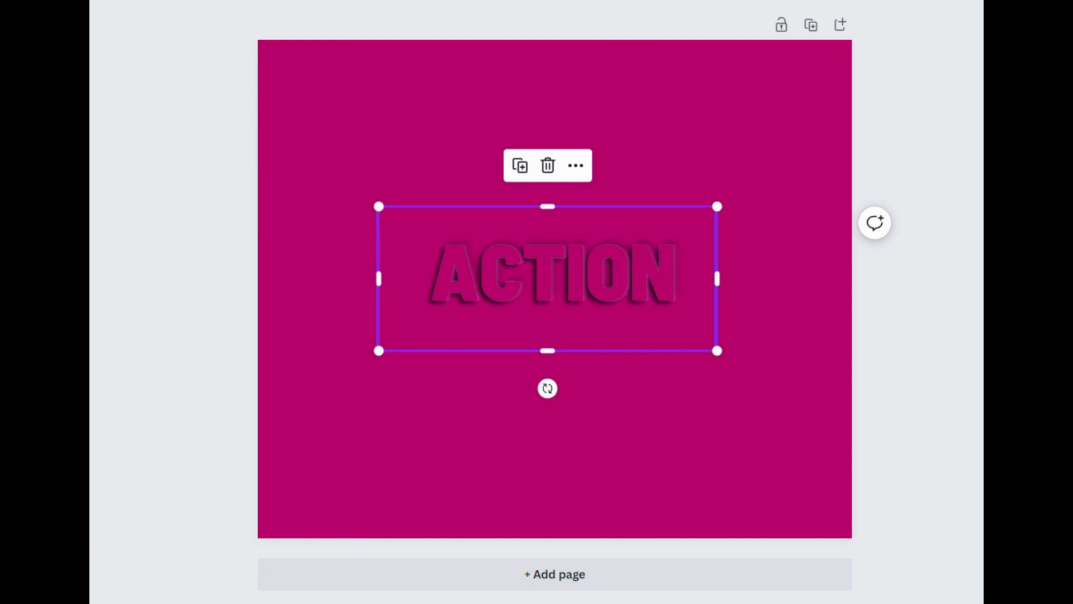
pyautogui.click(441, 434)
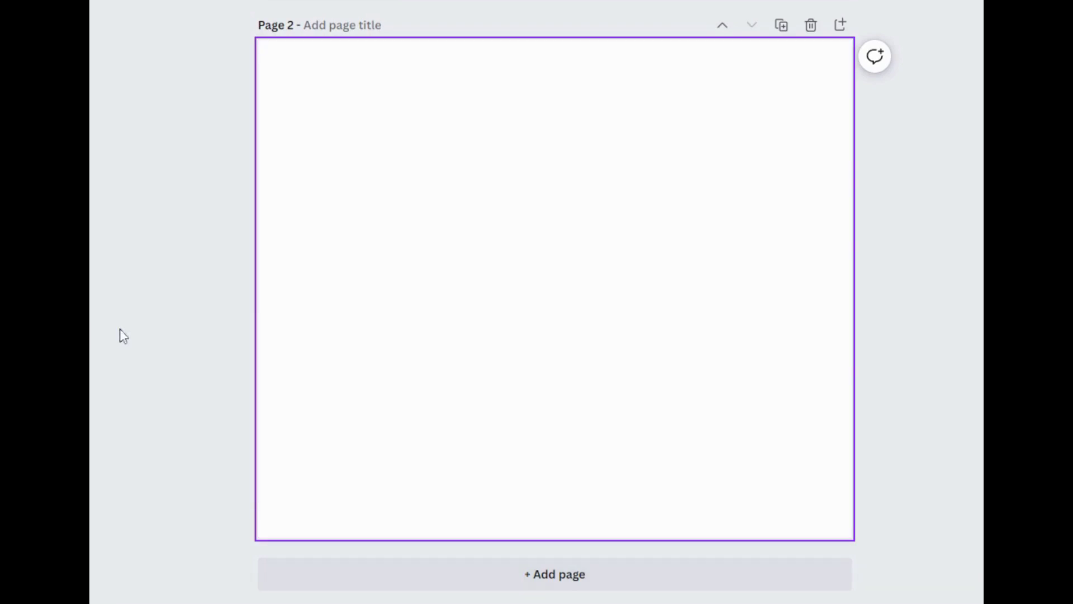
# Place the blue embossed ACTION image on page 2 and crop its top and bottom closer to the lettering
pyautogui.hotkey('ctrl', 'v')
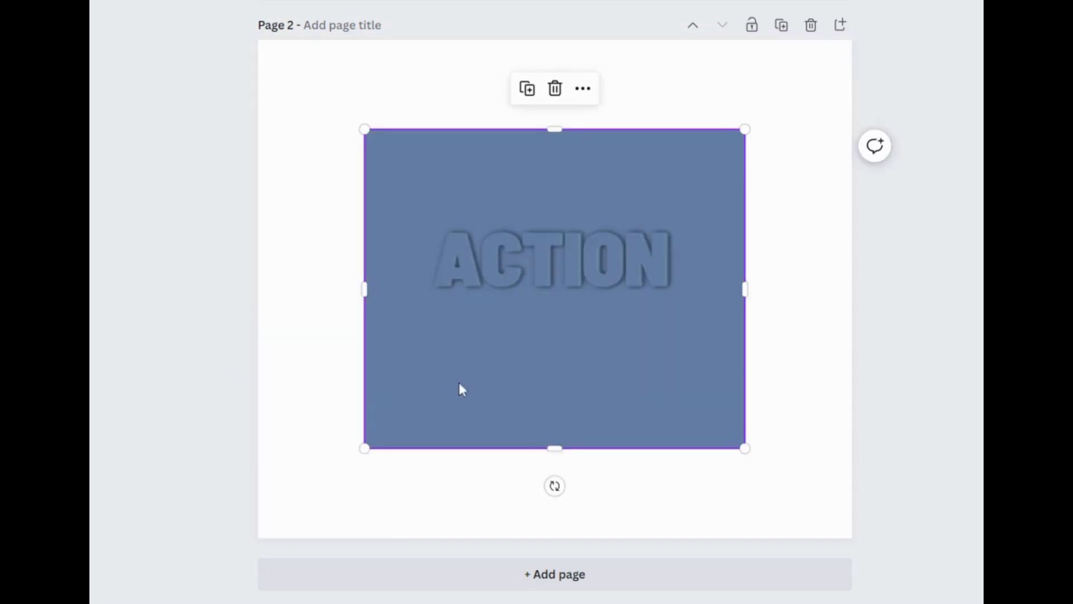
pyautogui.moveTo(548, 447); pyautogui.dragTo(555, 353)
pyautogui.moveTo(547, 139); pyautogui.dragTo(547, 183)
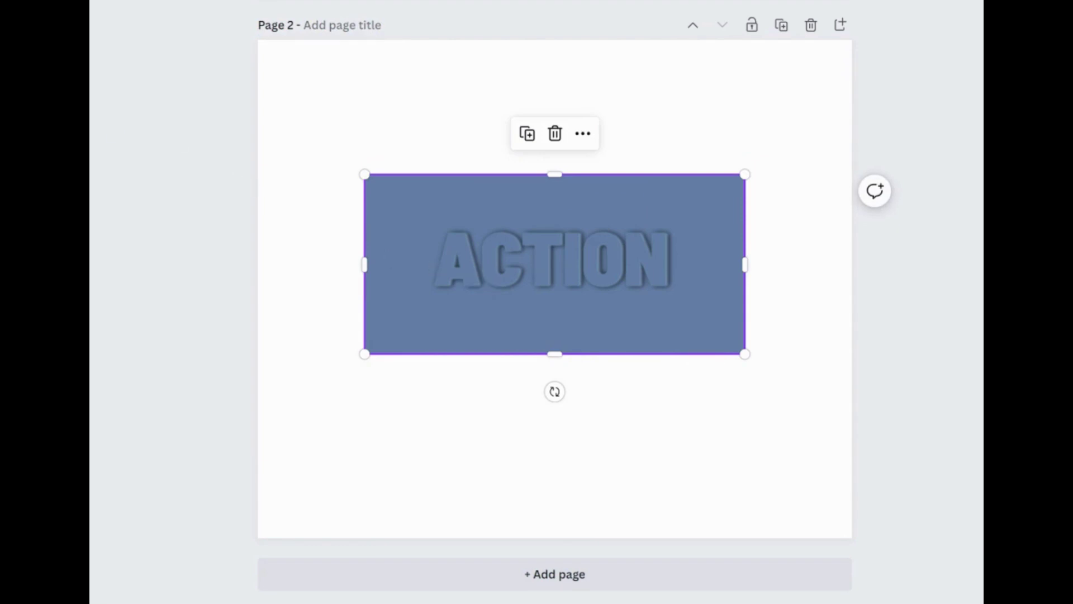